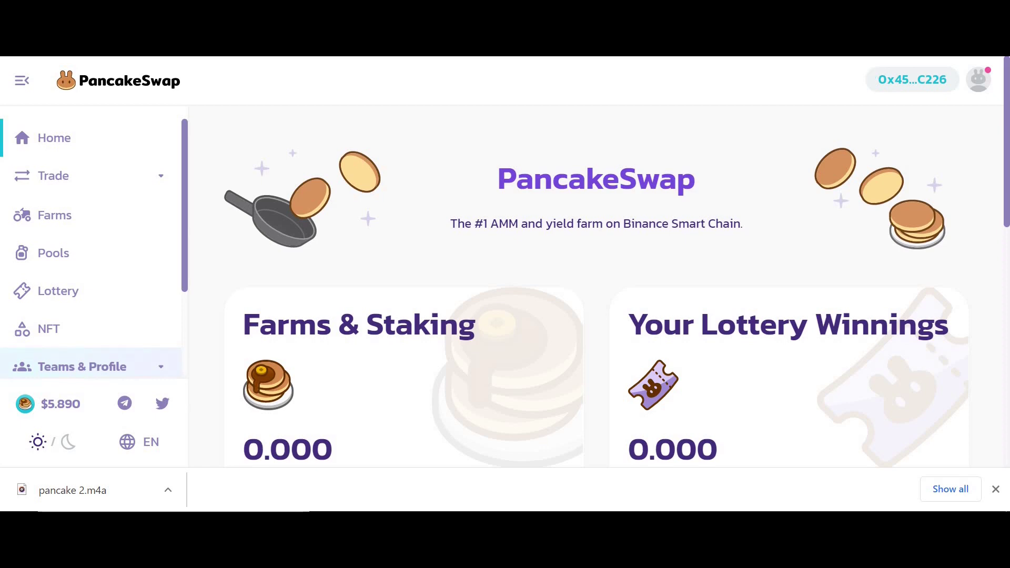
Step: Open PancakeSwap's Exchange page from the Trade menu
drag(457, 224, 734, 224)
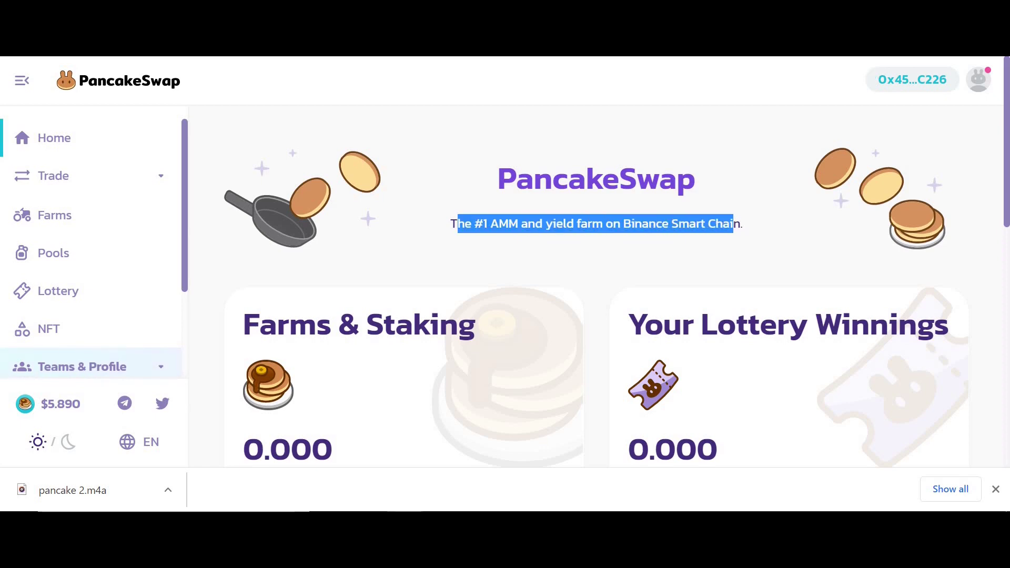
click(733, 224)
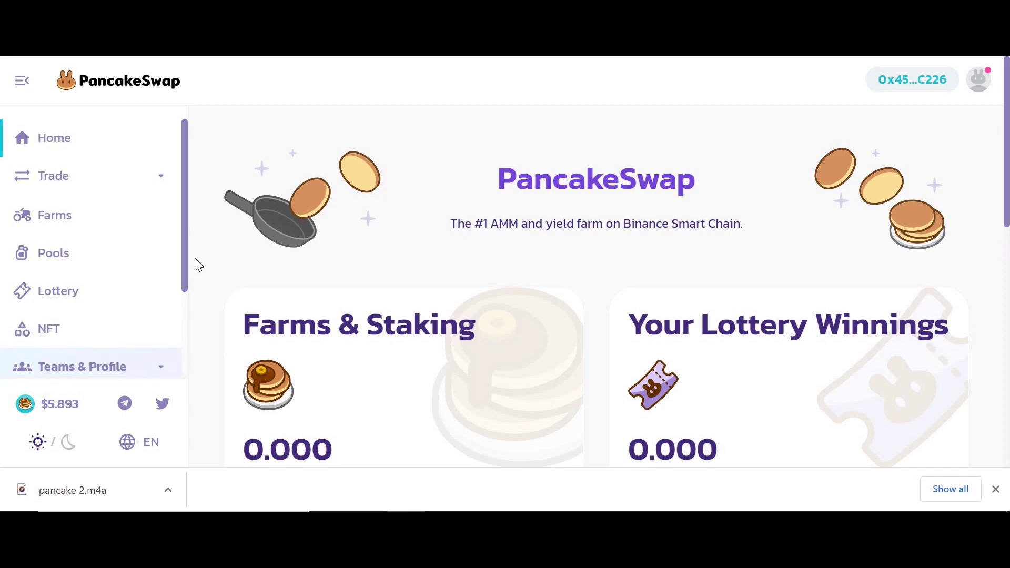
click(68, 182)
click(61, 215)
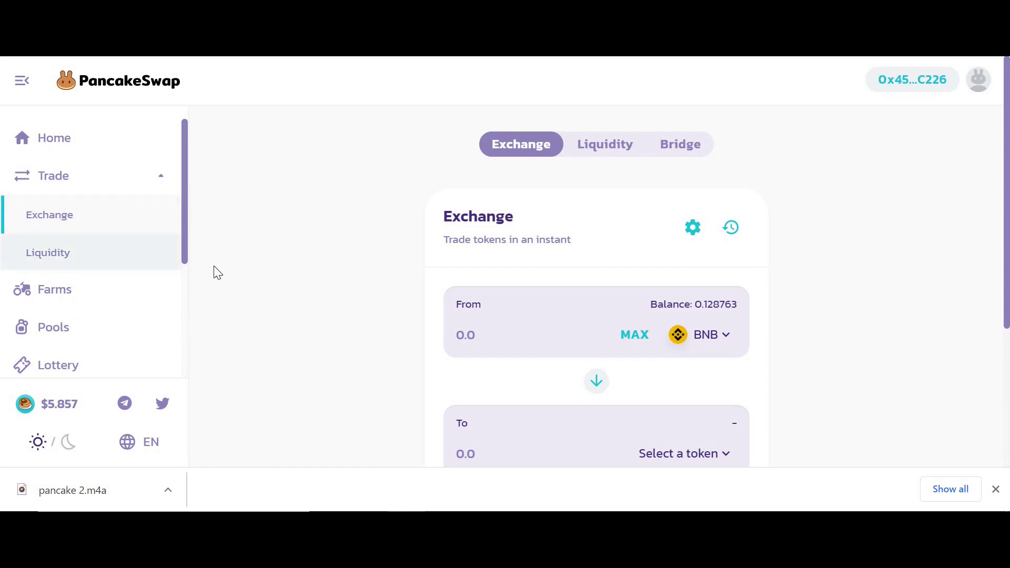
scroll(296, 250, down, 3)
Step: Set up a swap of 0.1 BNB for BUSD, correcting the amount from 1
click(479, 198)
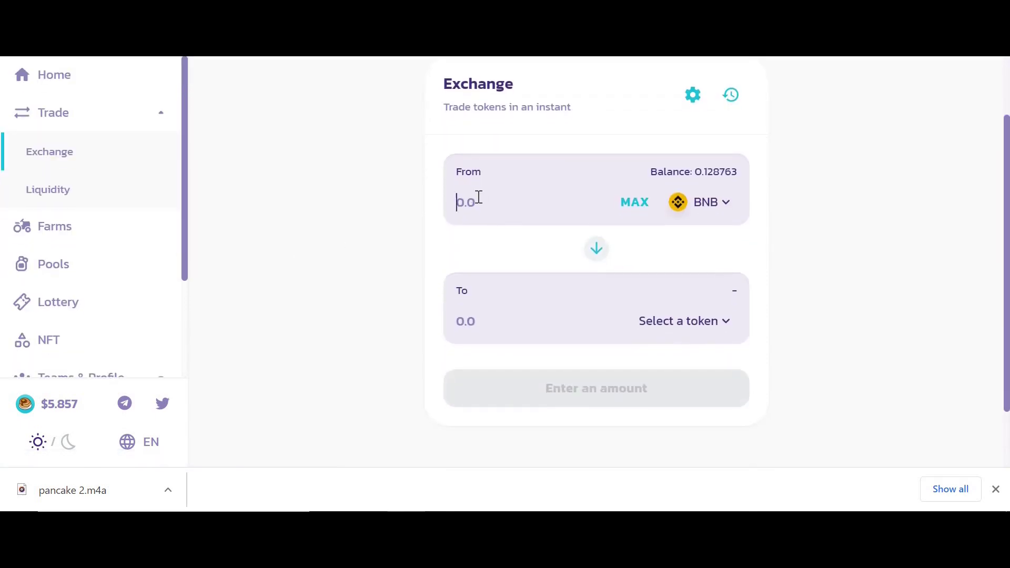
text(1)
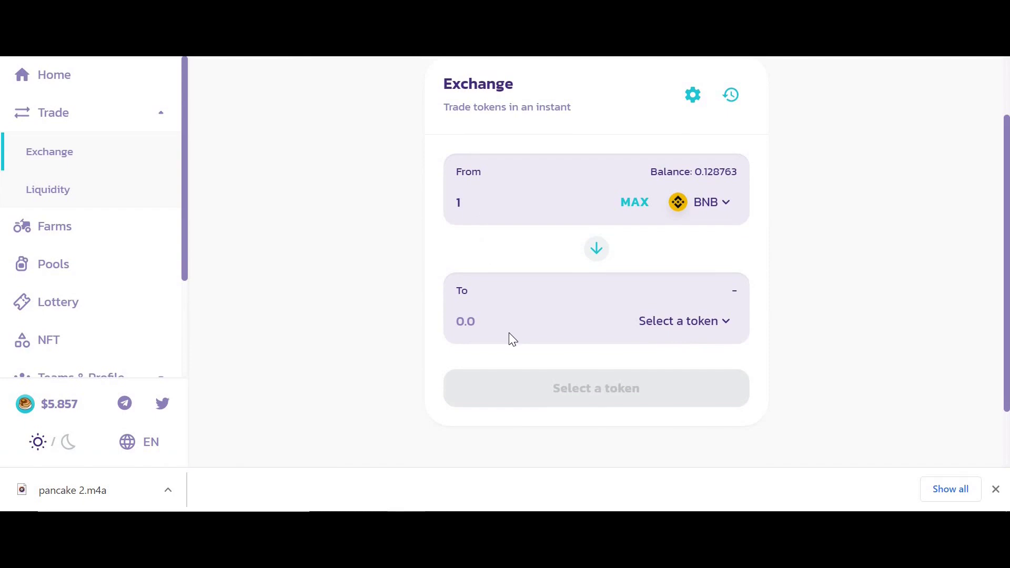
click(691, 323)
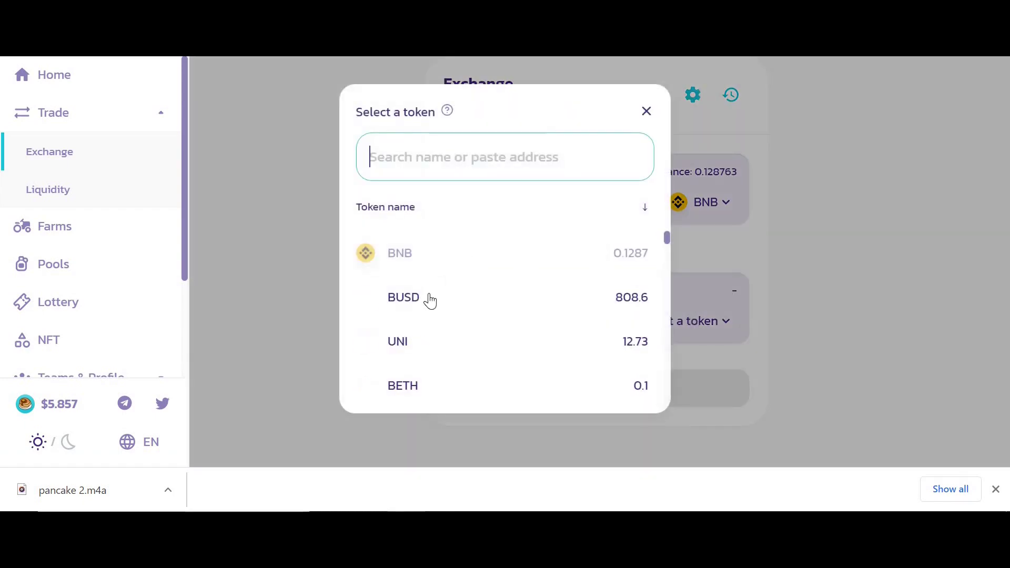
click(426, 316)
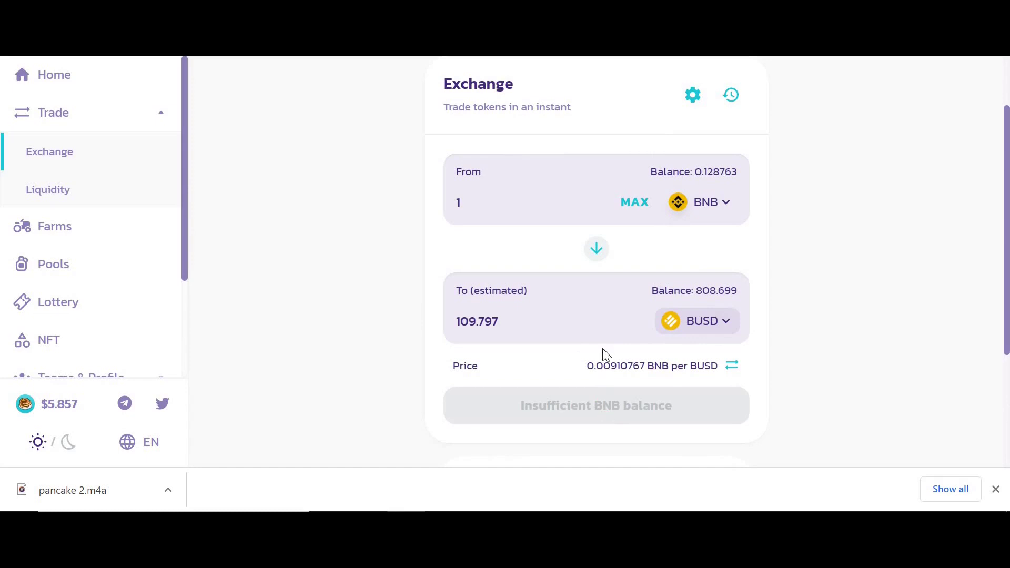
click(555, 196)
key(BackSpace)
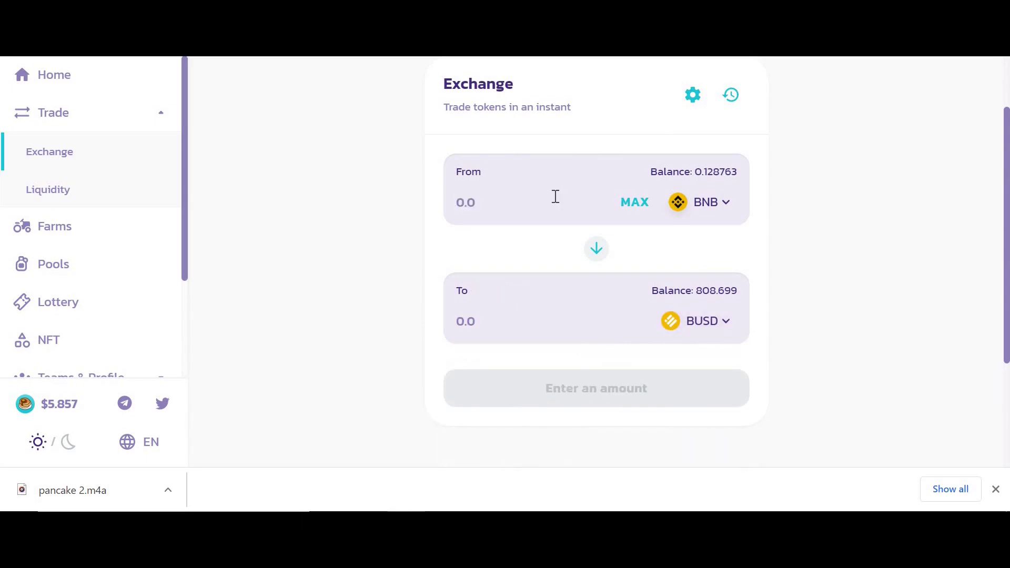
text(0.1)
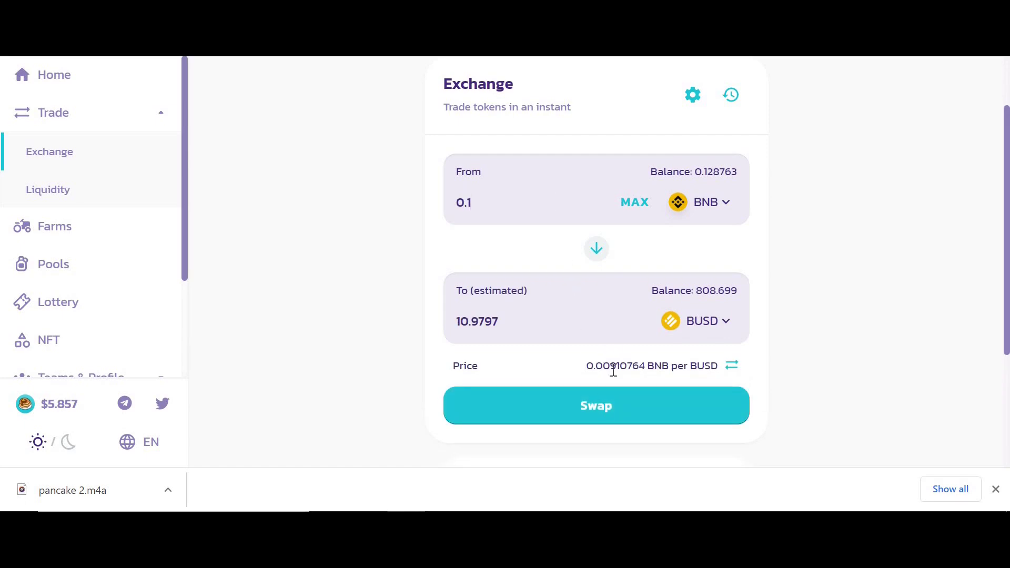
Step: Preview the swap confirmation of about 11.0032 BUSD and close it without swapping
click(595, 399)
scroll(457, 322, down, 1)
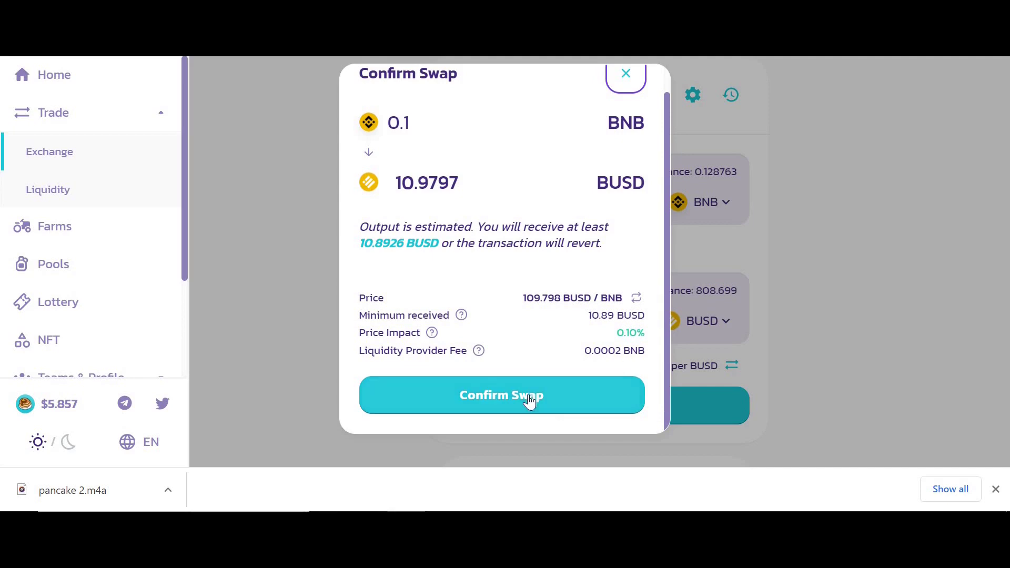
click(626, 76)
Step: Start an Add Liquidity form pairing the maximum BNB balance with BUSD
scroll(313, 210, up, 2)
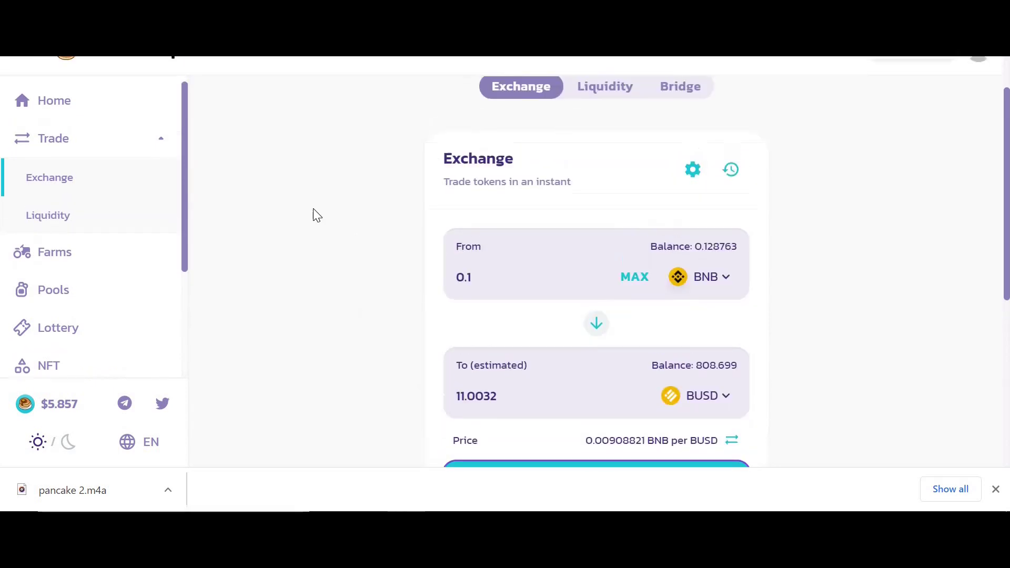
scroll(304, 265, up, 1)
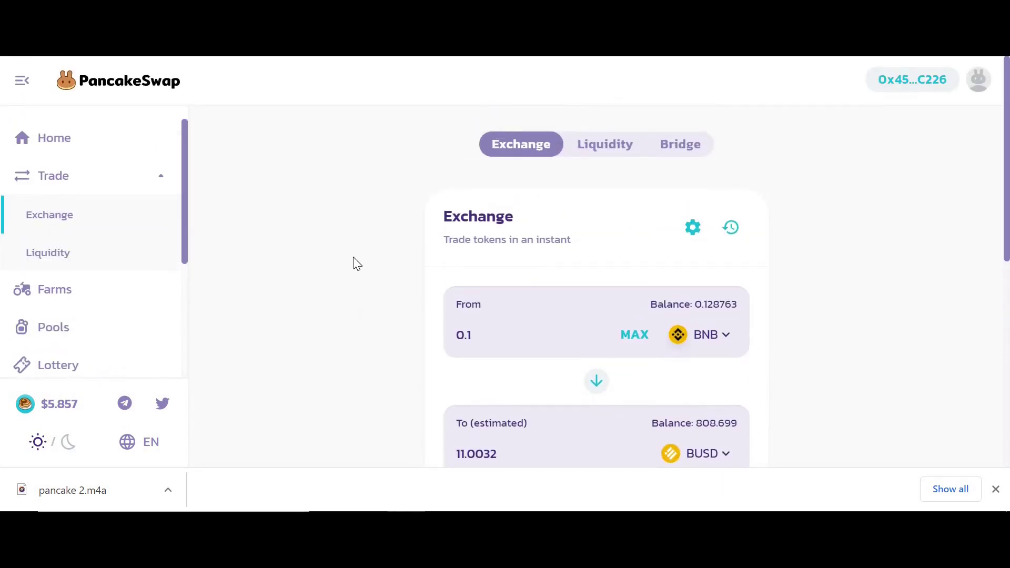
click(603, 153)
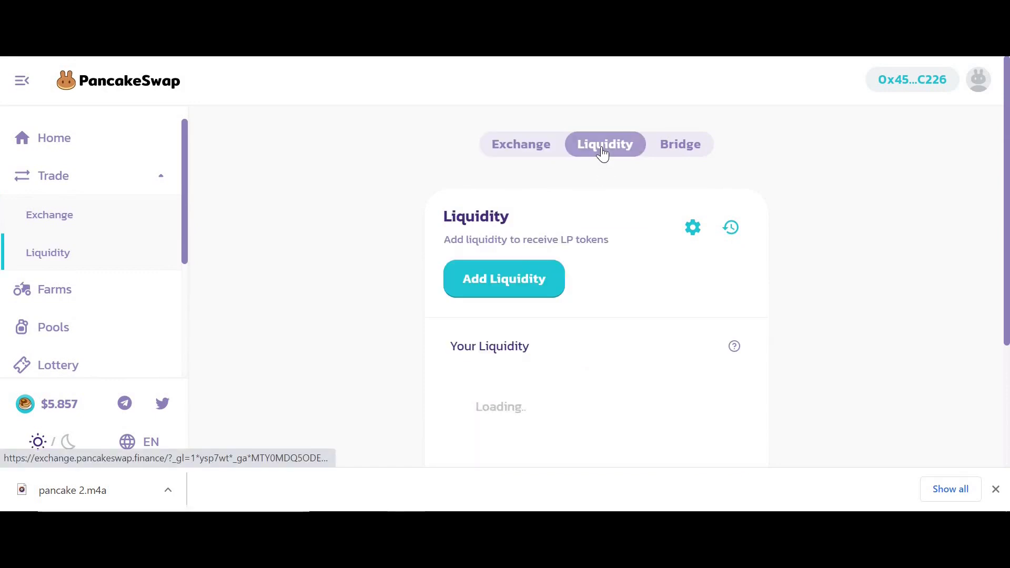
click(517, 281)
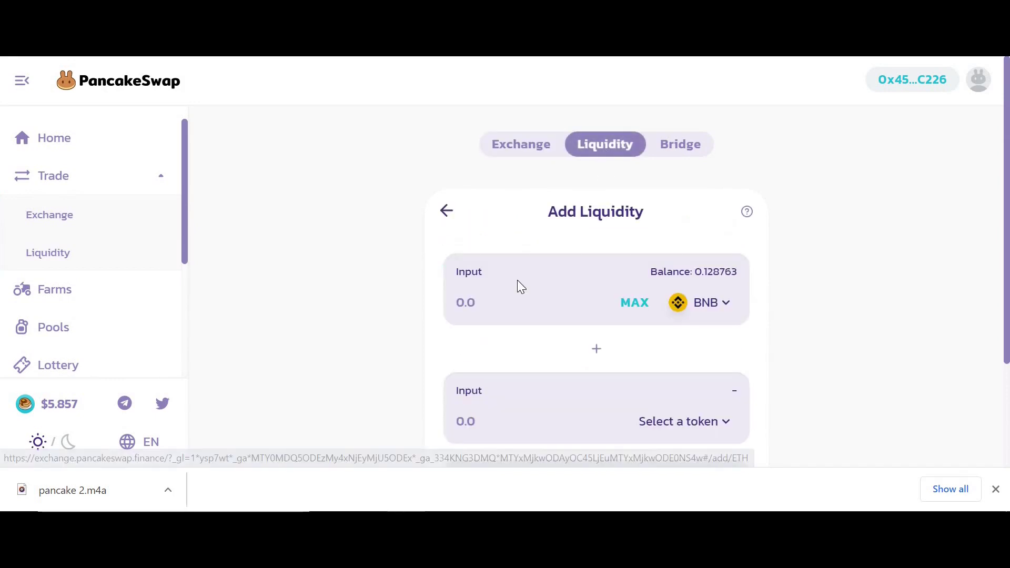
scroll(515, 333, down, 2)
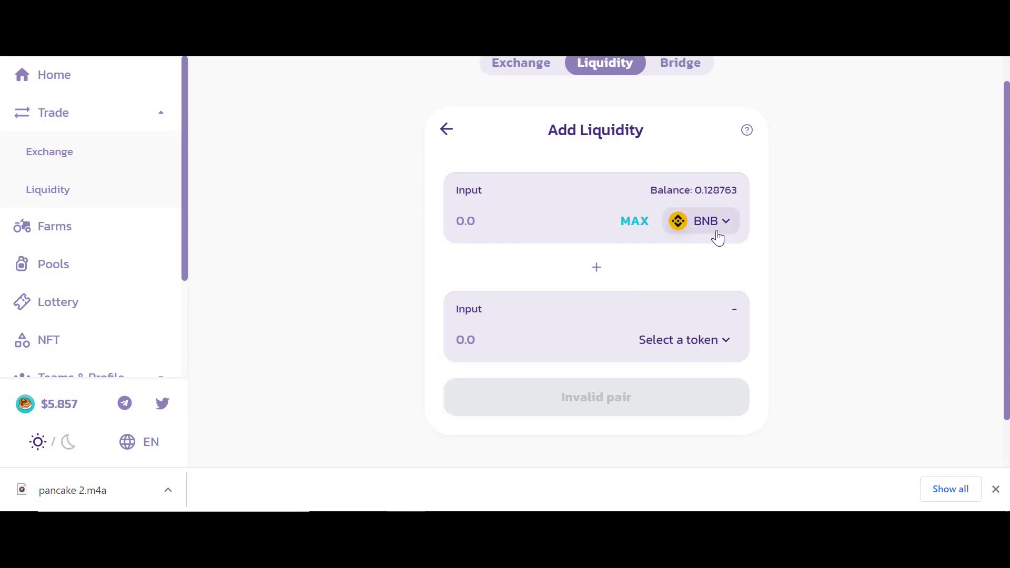
click(689, 340)
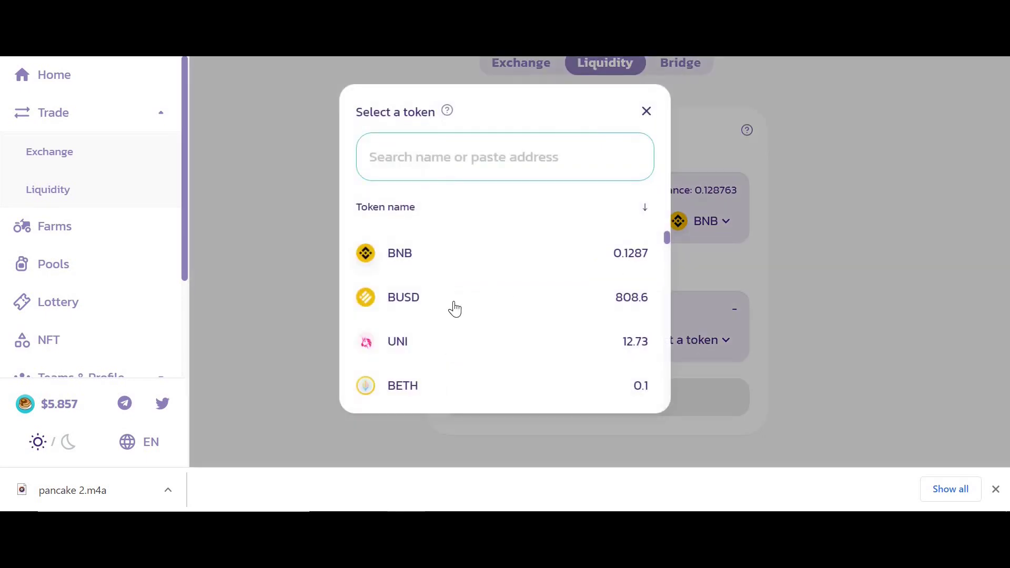
click(431, 305)
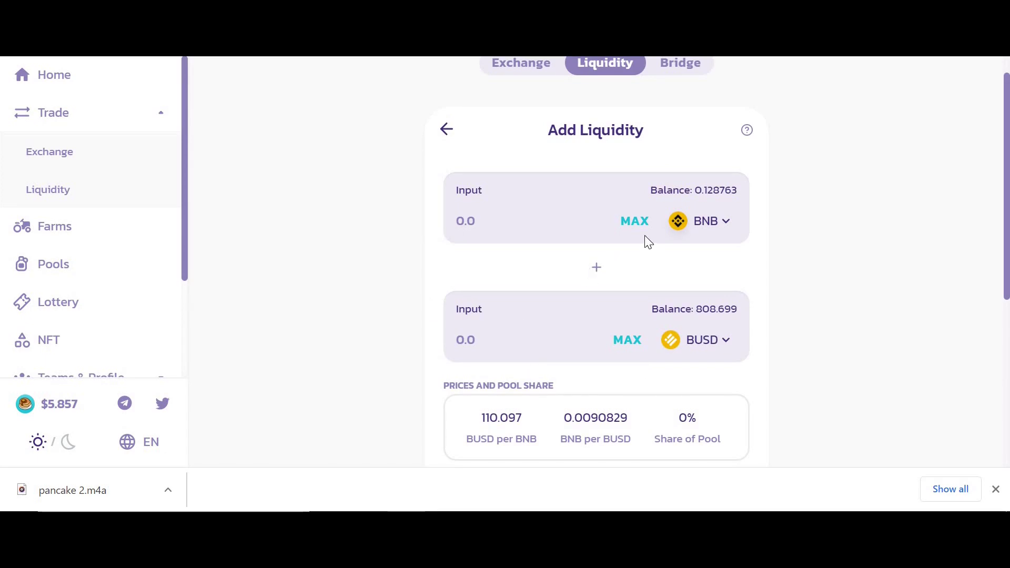
click(634, 221)
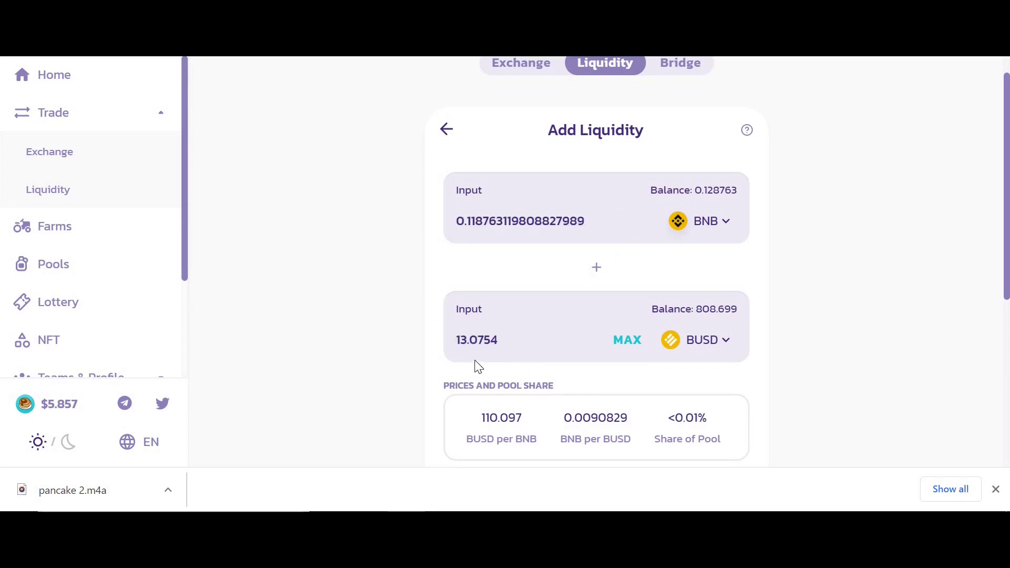
scroll(542, 349, down, 2)
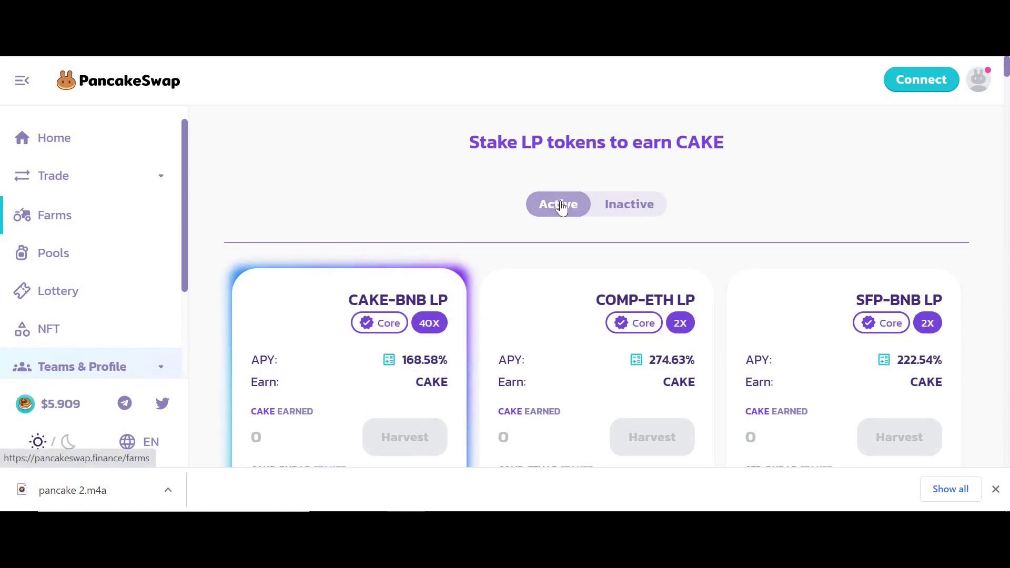
Step: Find the BUSD-BNB LP farm with a page search and approve its contract
scroll(561, 209, down, 3)
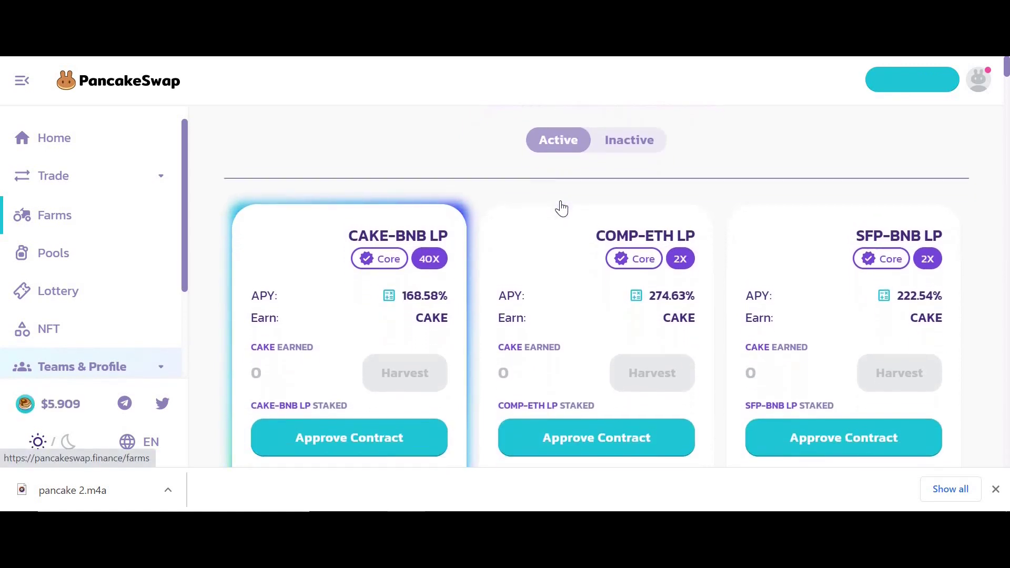
scroll(563, 207, down, 2)
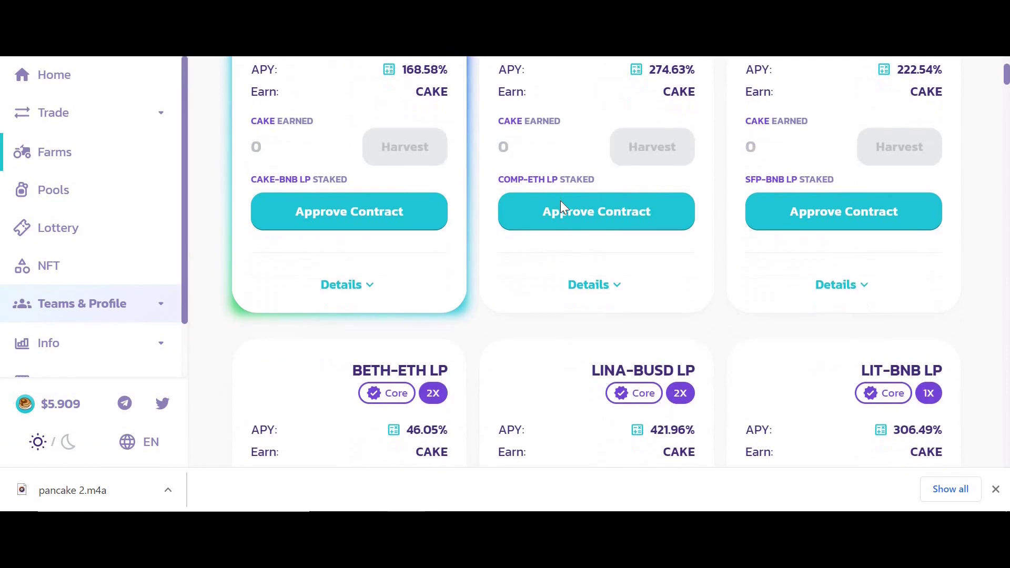
key(ctrl+f)
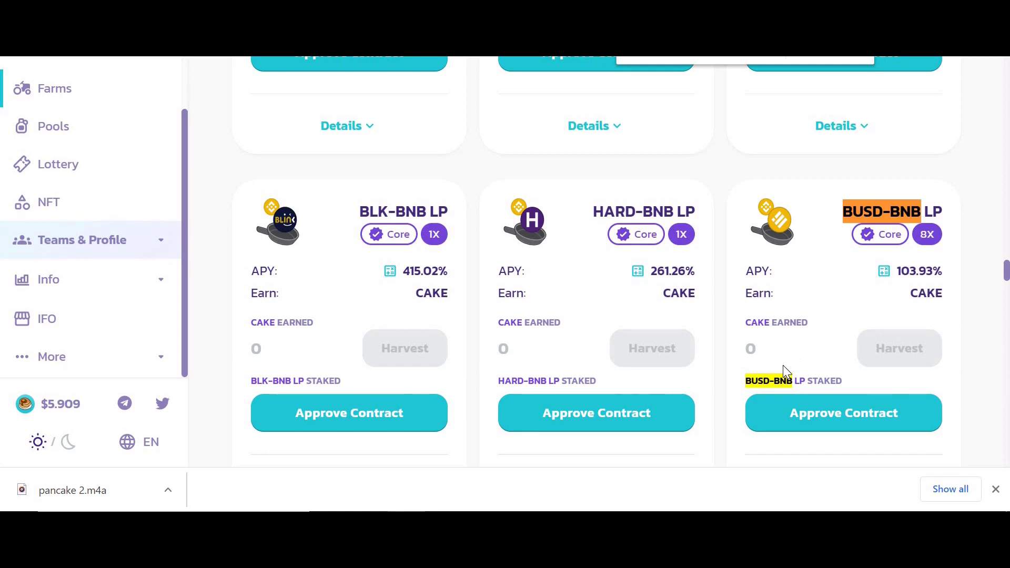
click(798, 422)
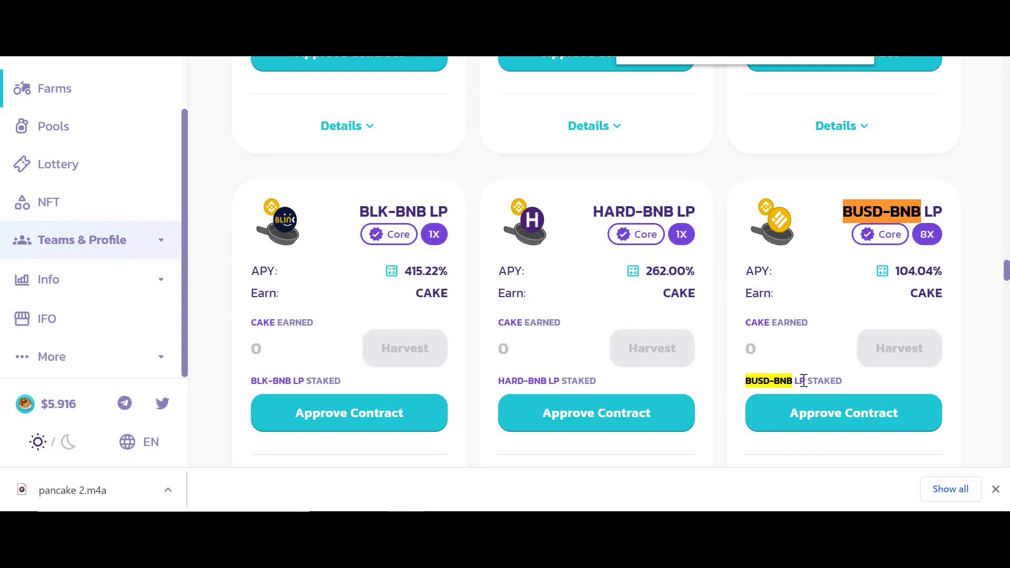
Step: Highlight the BUSD-BNB farm's APY figure, then clear the selection
drag(900, 275, 932, 279)
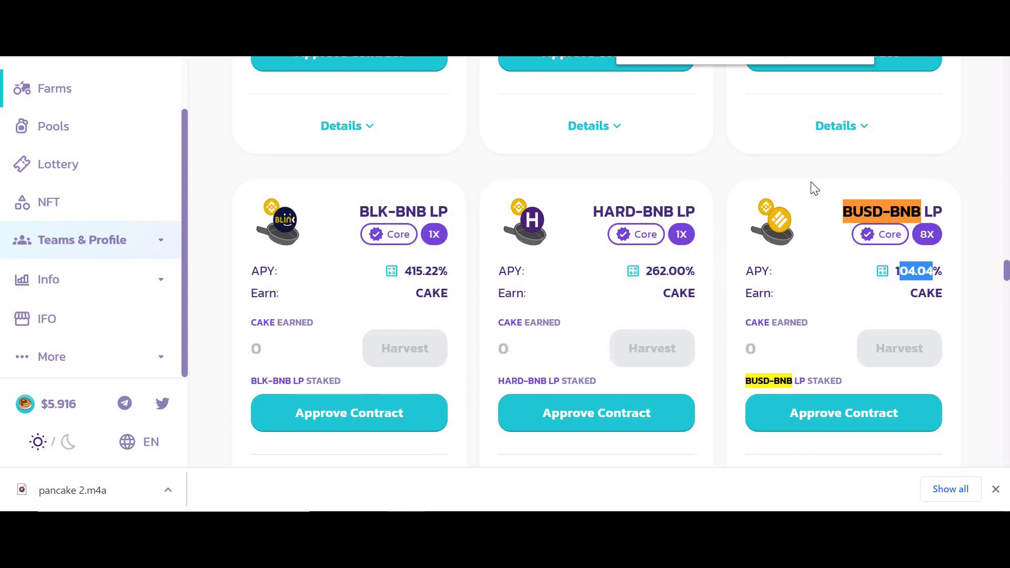
click(824, 193)
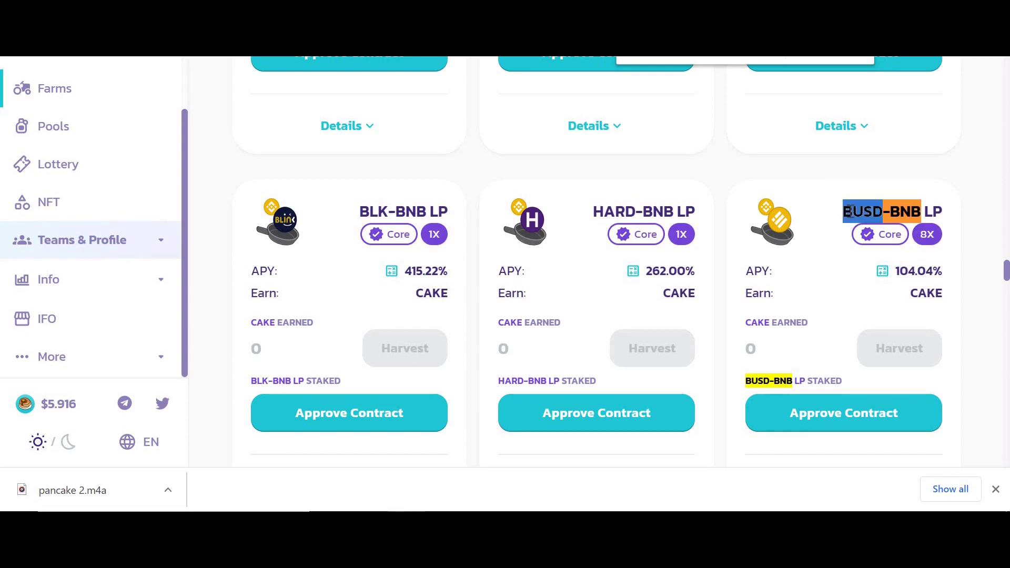
scroll(784, 196, up, 5)
scroll(789, 197, up, 5)
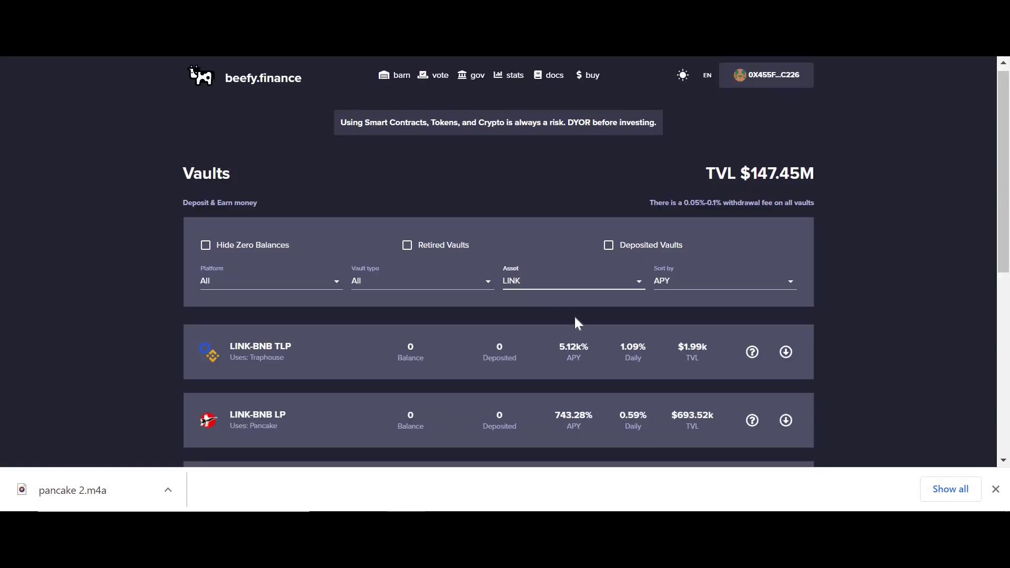
key(alt+Down)
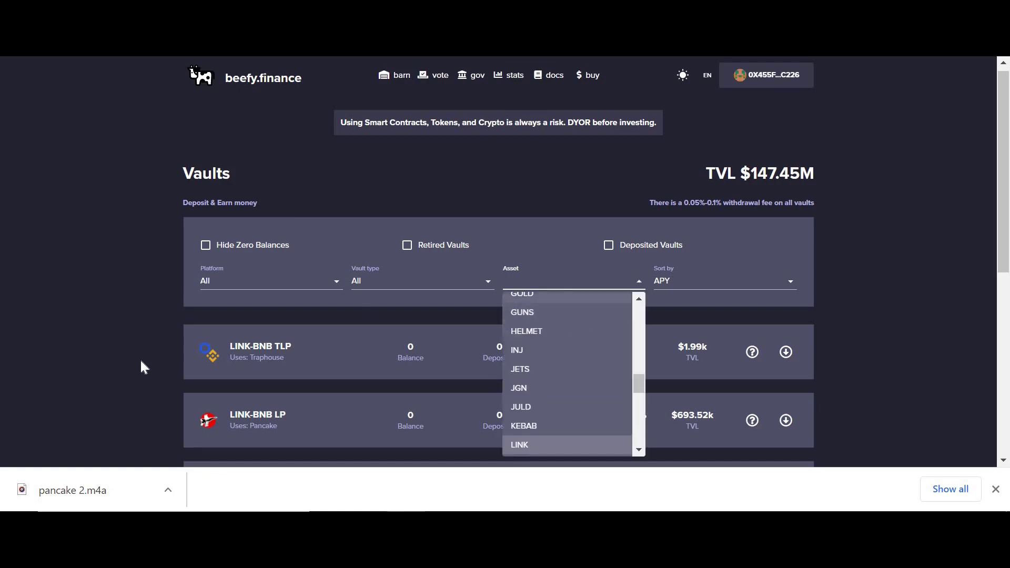
key(Return)
scroll(194, 334, down, 1)
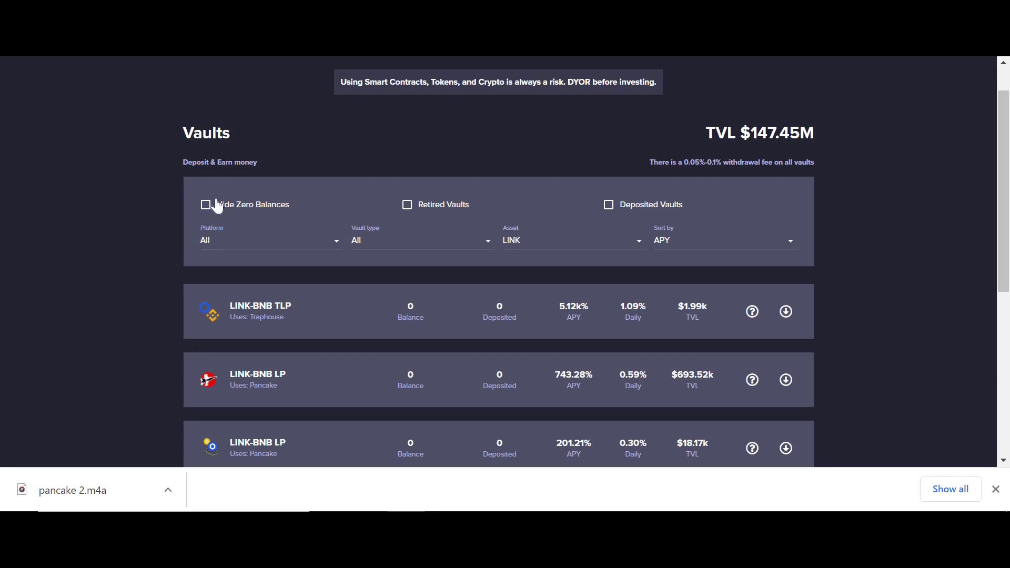
scroll(213, 201, up, 1)
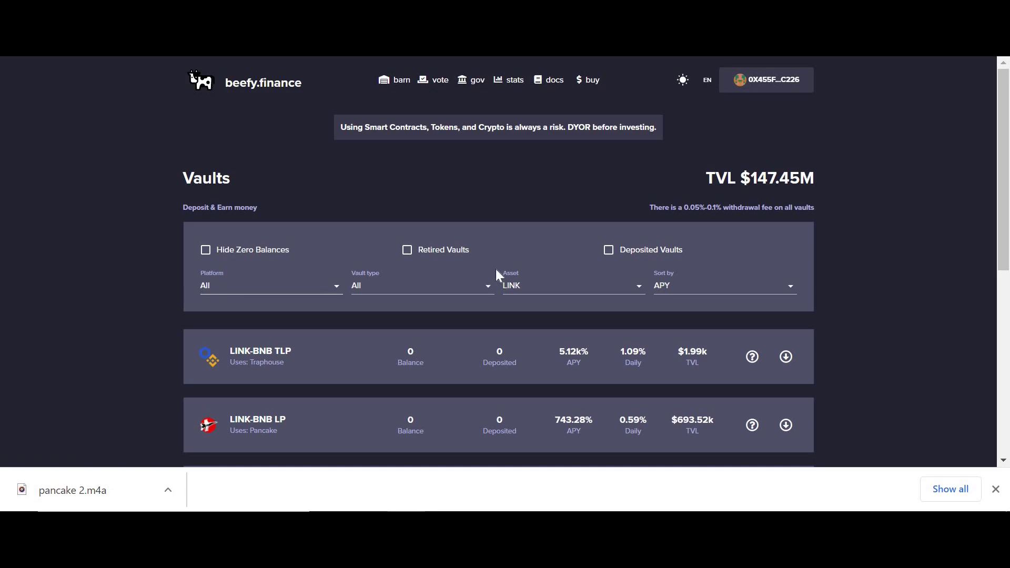
Step: Set Beefy's Asset filter to UNI so the UNI-BNB LP vault is listed
click(561, 289)
text(uni)
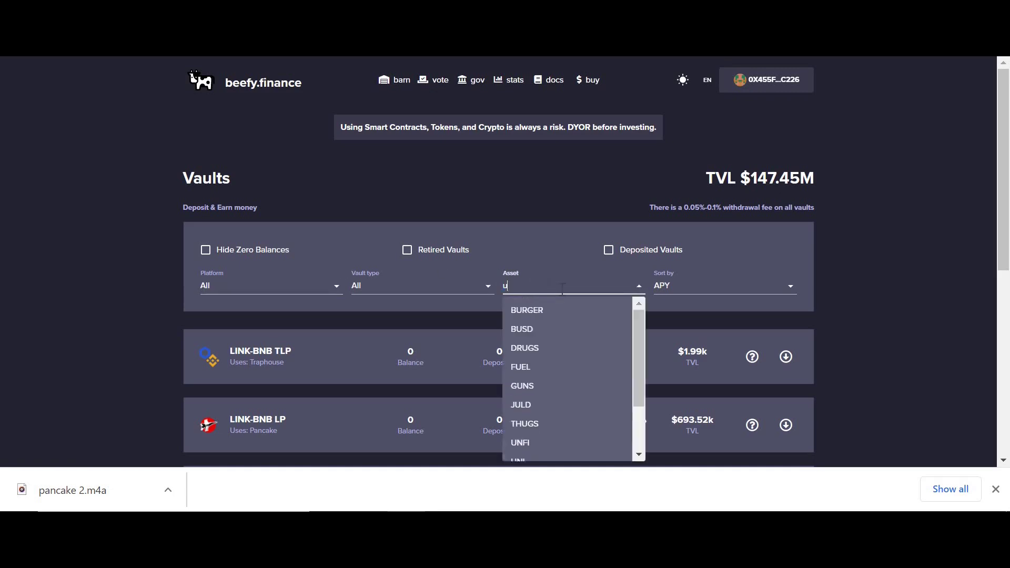
click(553, 309)
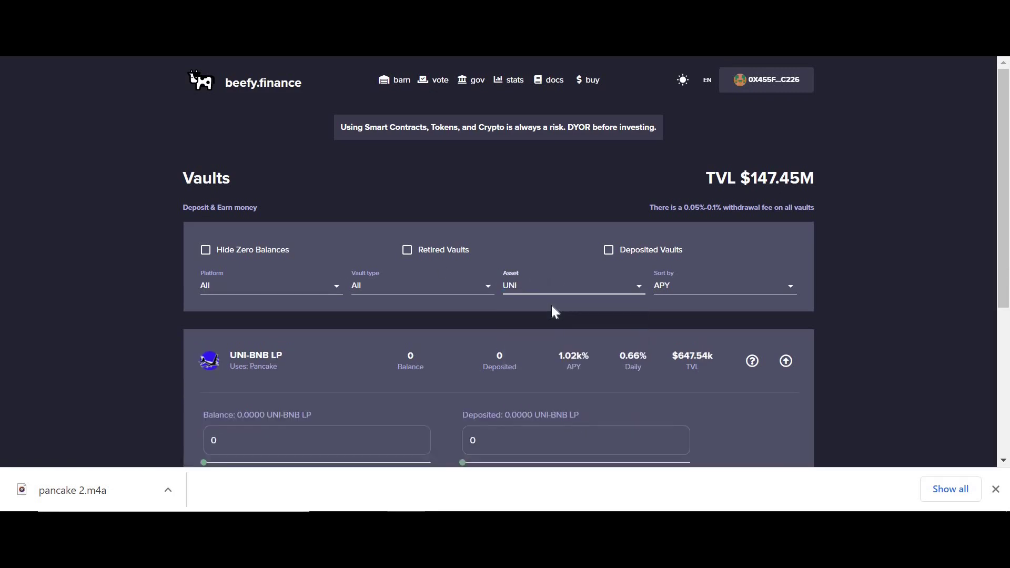
scroll(552, 312, down, 1)
scroll(552, 312, up, 1)
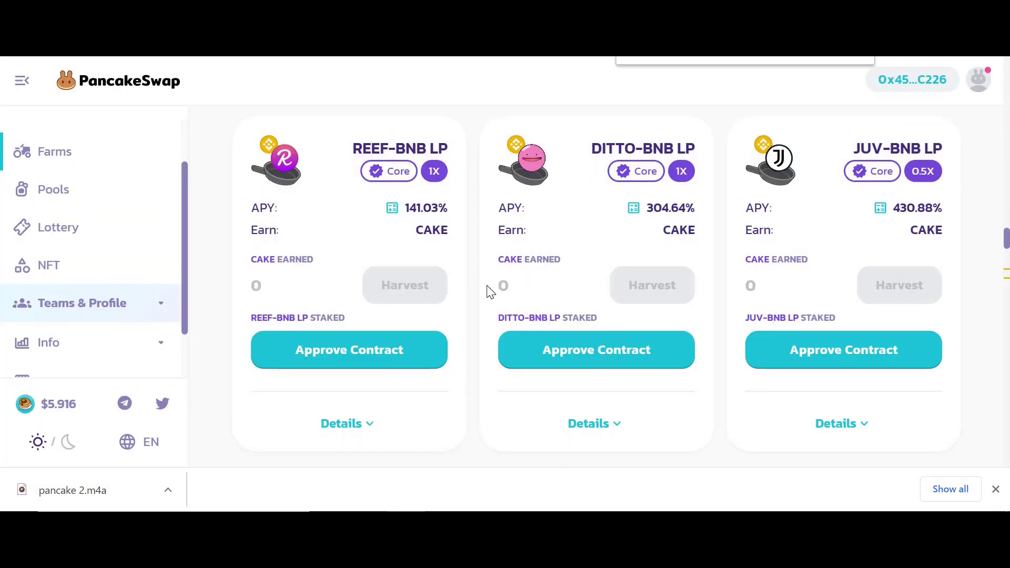
Step: Open Trade > Liquidity in PancakeSwap's sidebar
scroll(487, 291, up, 3)
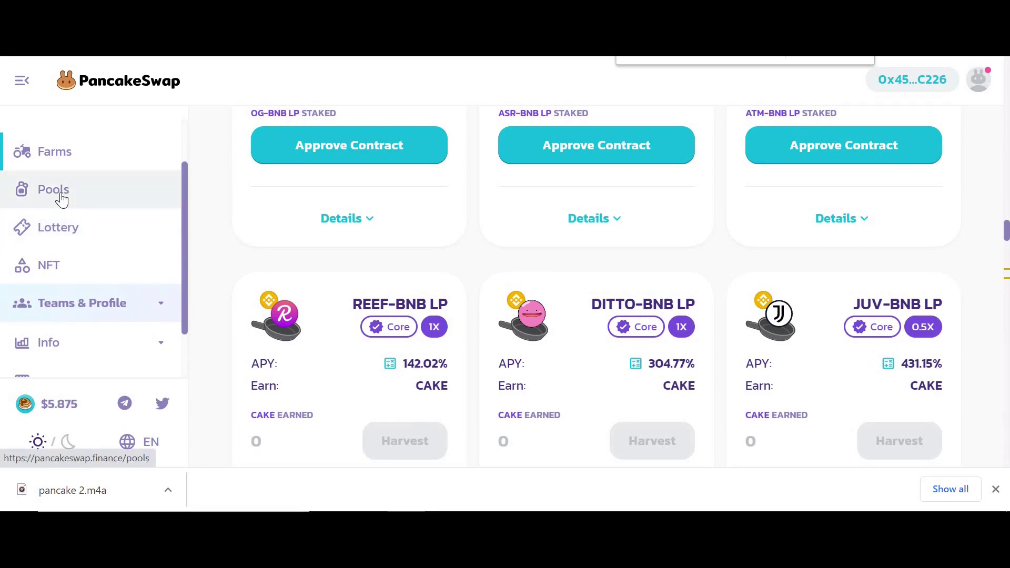
scroll(61, 198, up, 3)
click(65, 186)
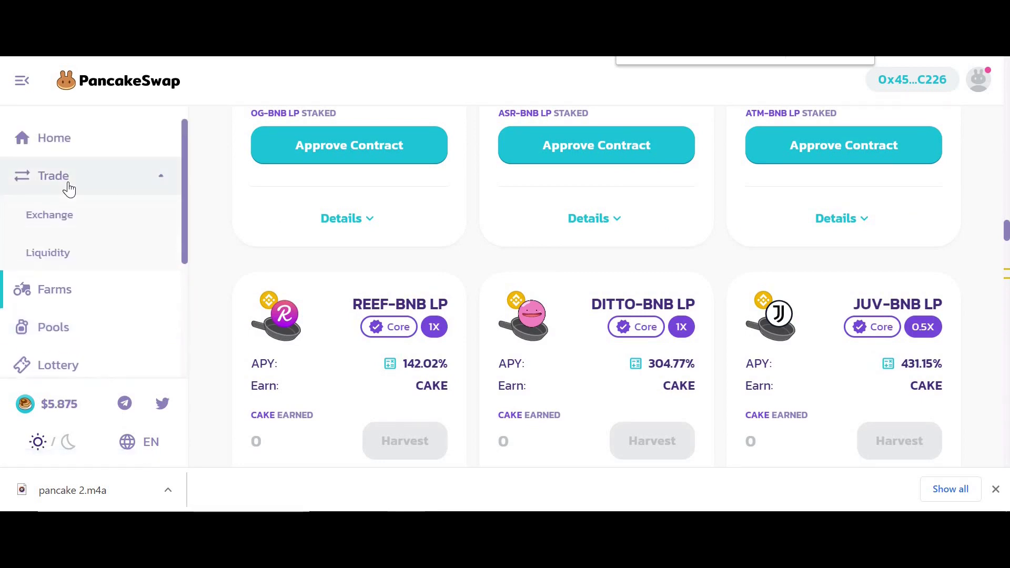
click(58, 263)
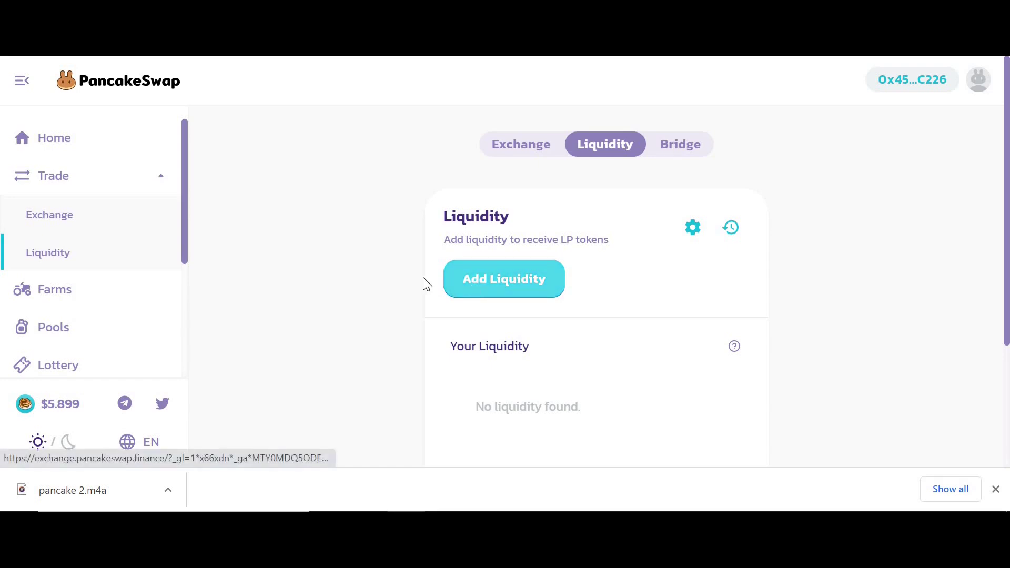
click(503, 285)
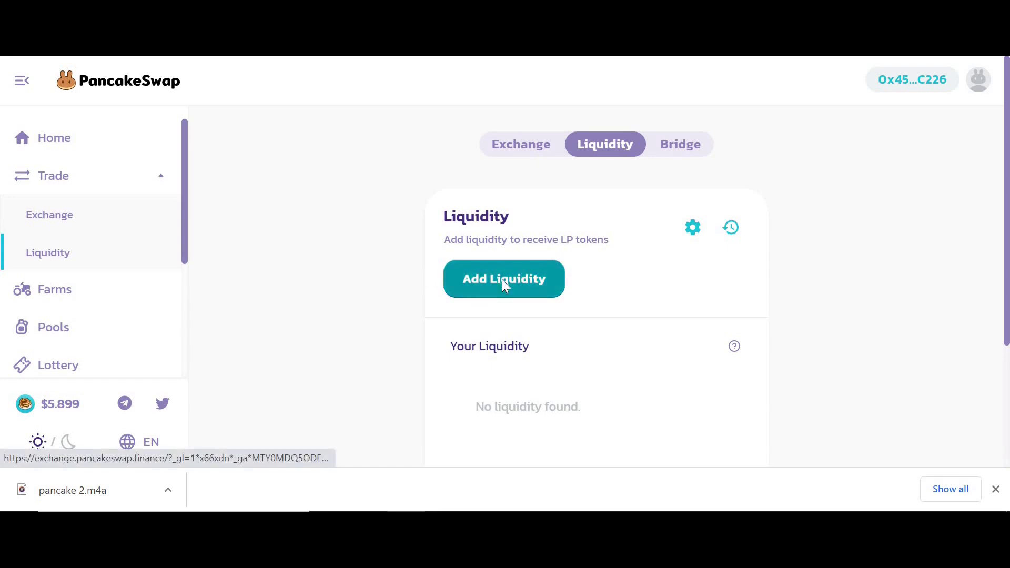
scroll(559, 318, down, 2)
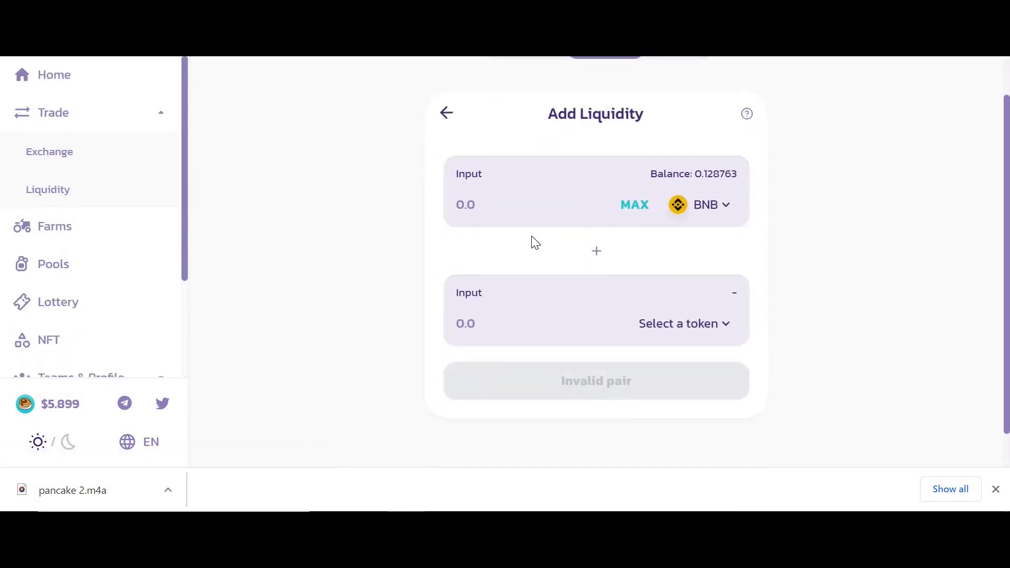
click(647, 326)
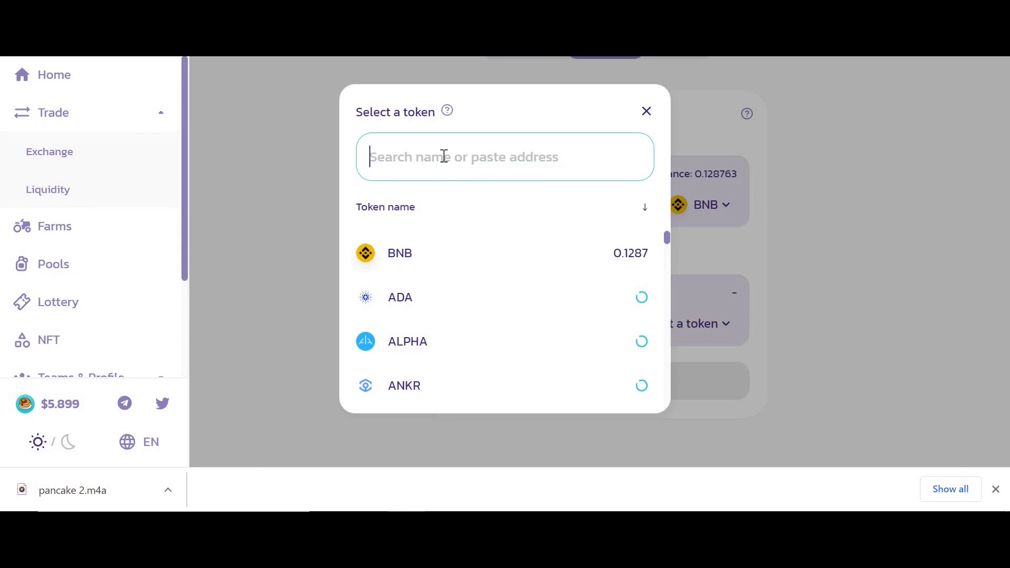
text(uni)
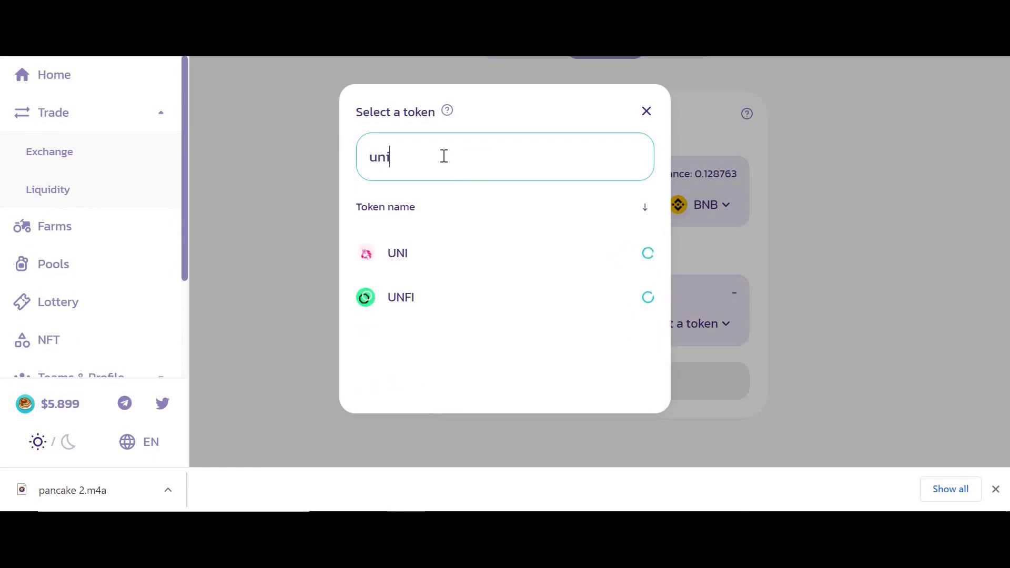
click(396, 260)
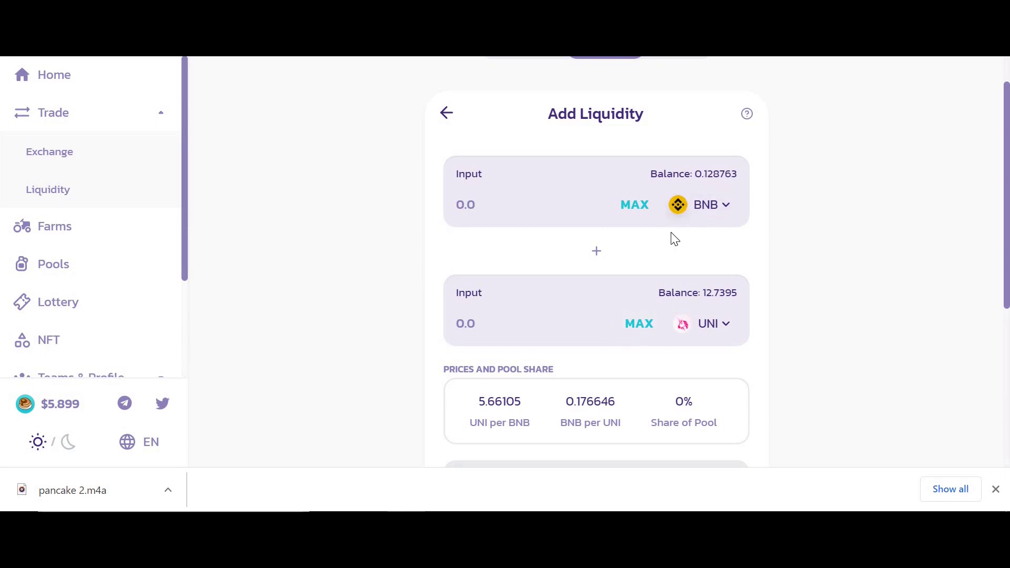
click(643, 324)
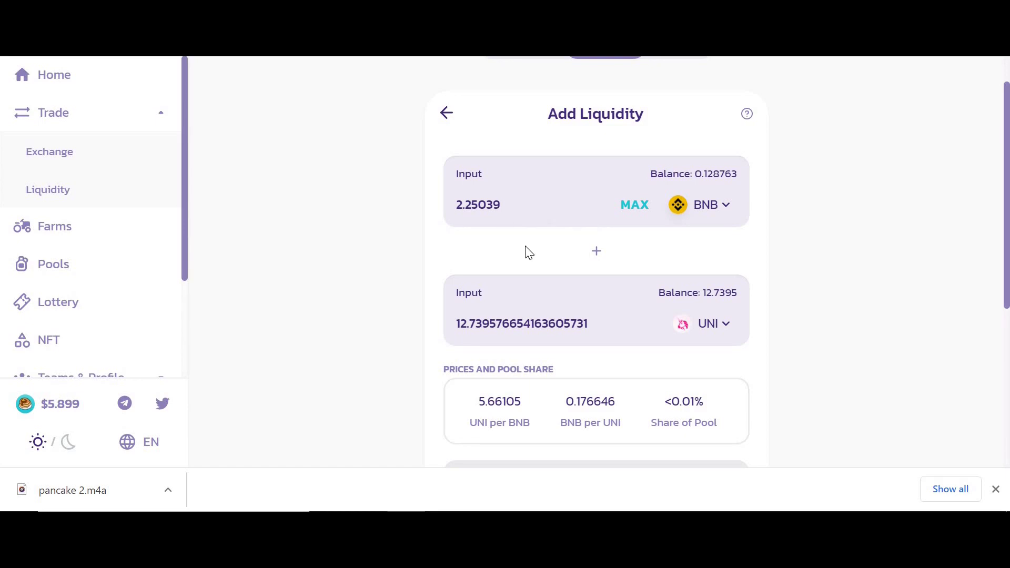
Step: On the Exchange page, switch the From token to BUSD and enter 250
click(448, 113)
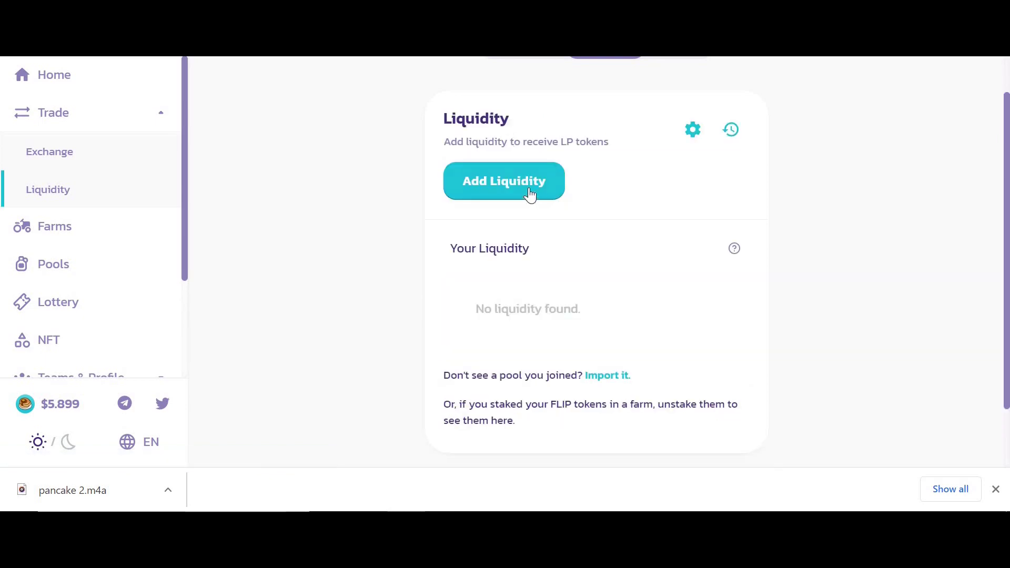
click(48, 152)
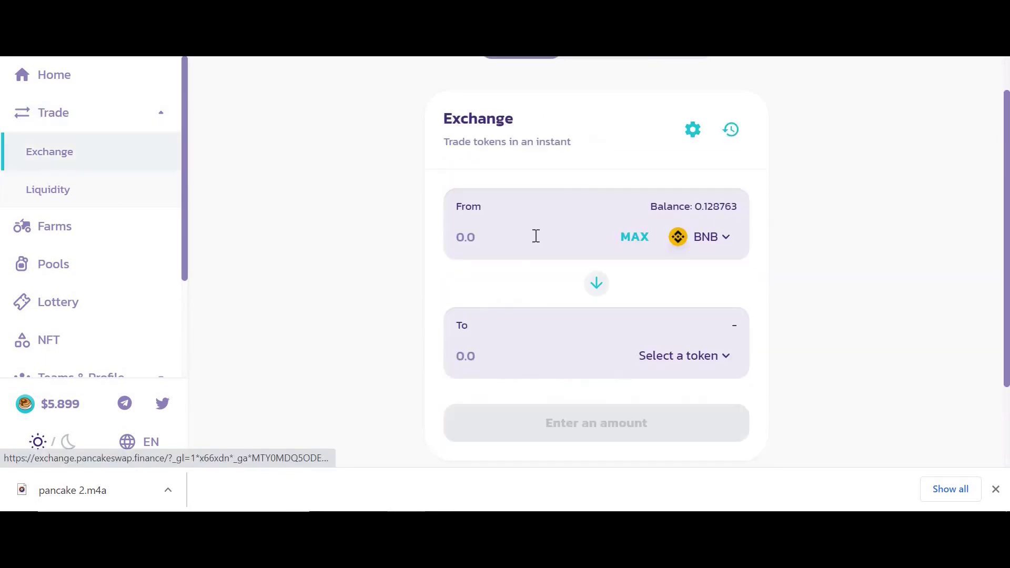
click(735, 237)
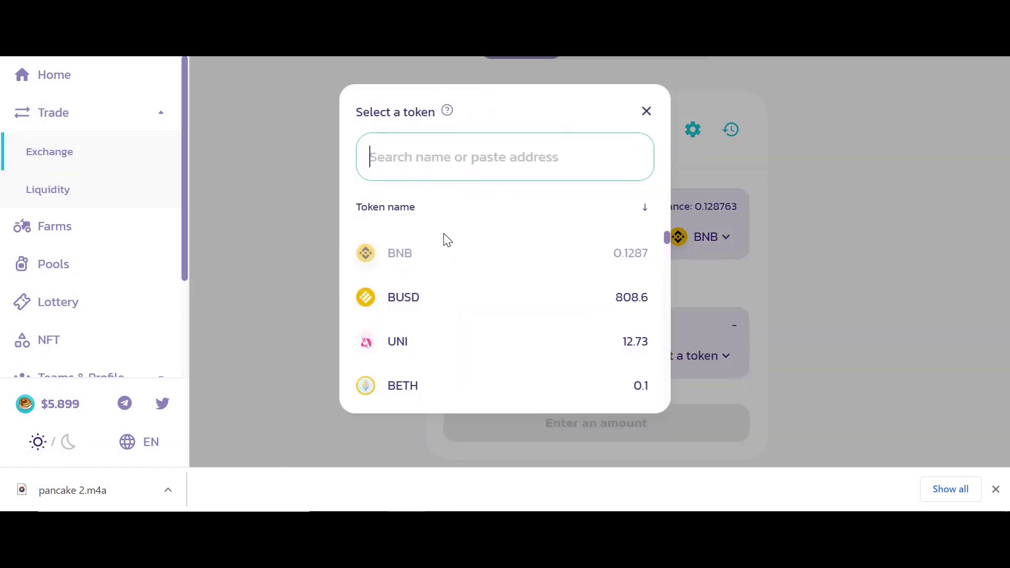
click(465, 307)
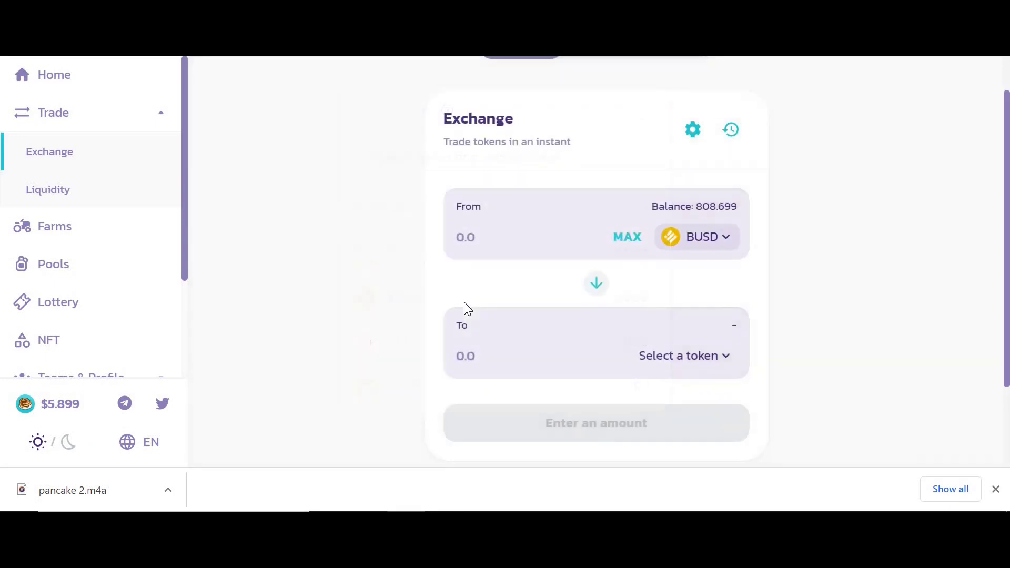
click(525, 233)
text(2)
key(BackSpace)
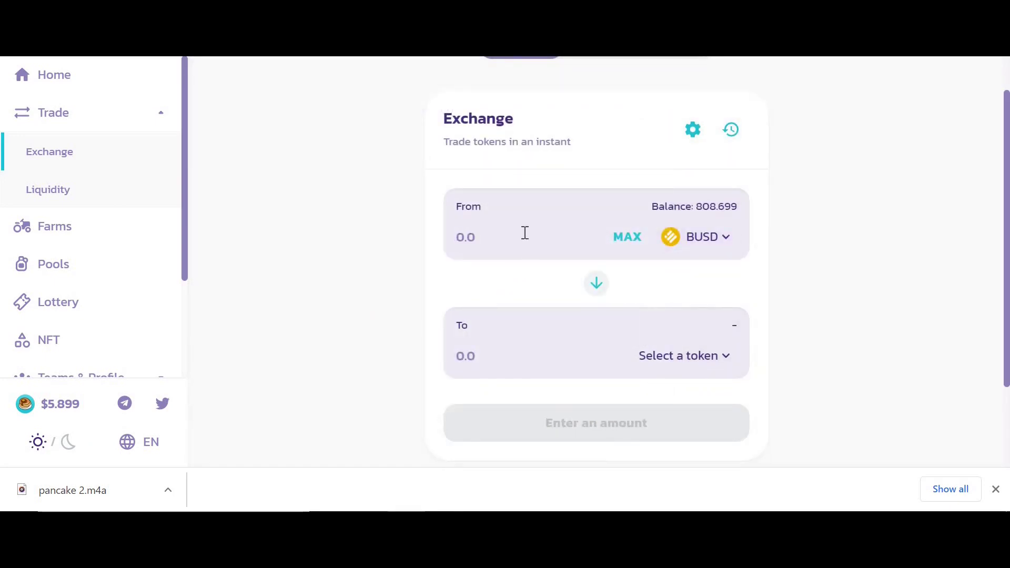
text(250)
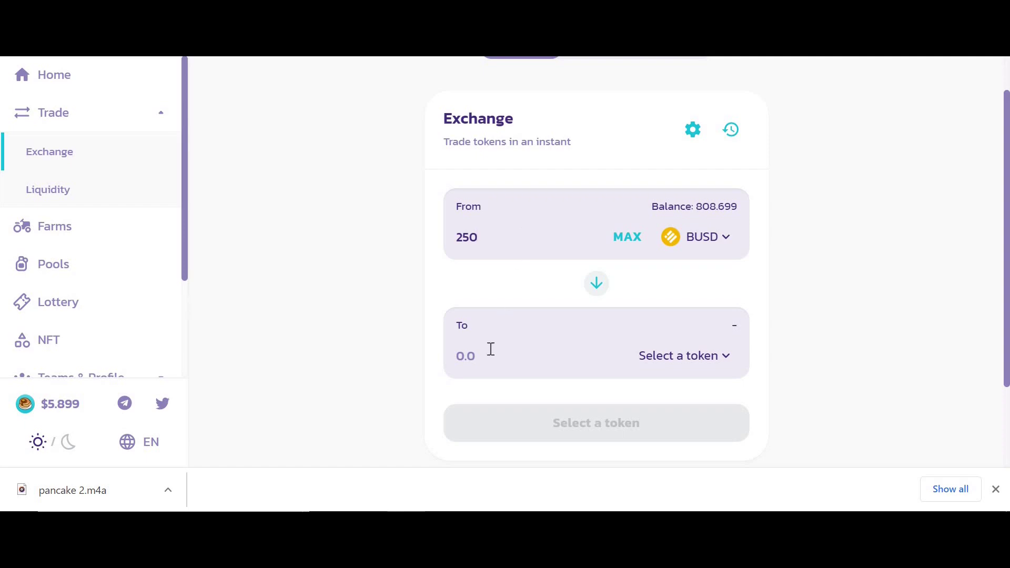
Step: Select BNB as the token to receive, quoting about 2.28672 BNB
click(667, 363)
scroll(421, 323, down, 4)
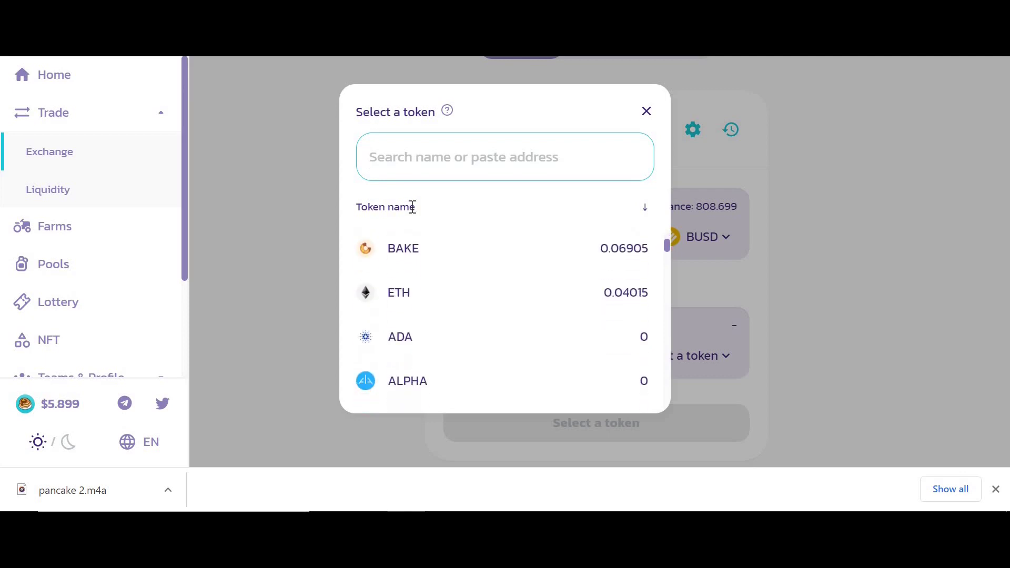
text(bnb)
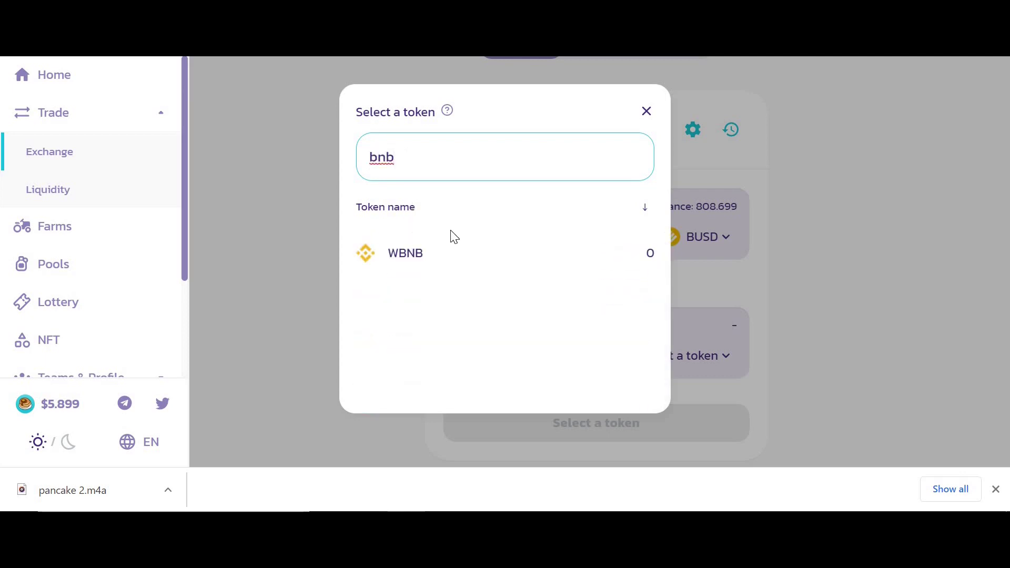
click(691, 297)
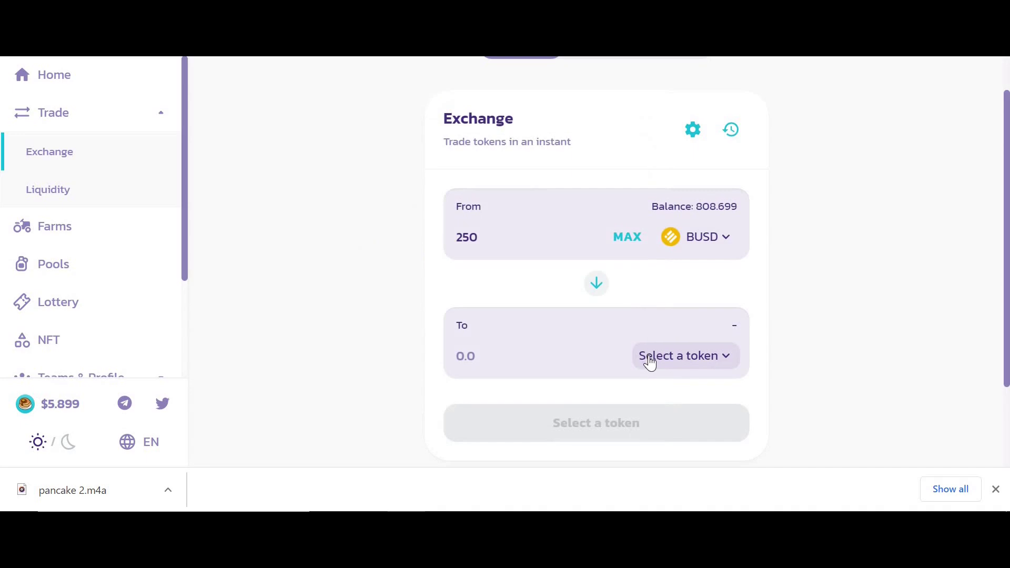
click(650, 363)
click(446, 252)
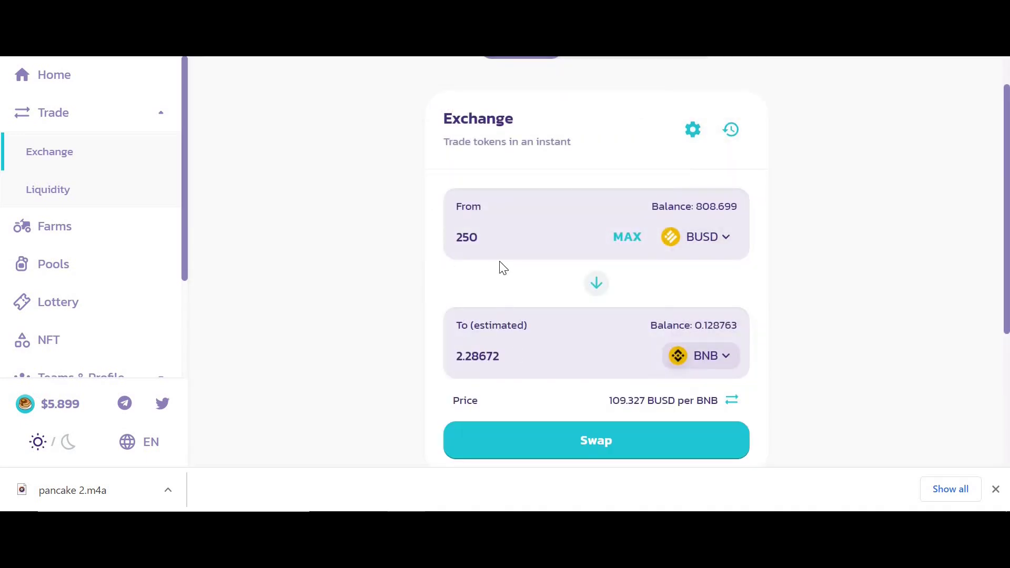
Step: Confirm the 250 BUSD to BNB swap in PancakeSwap and MetaMask
click(551, 447)
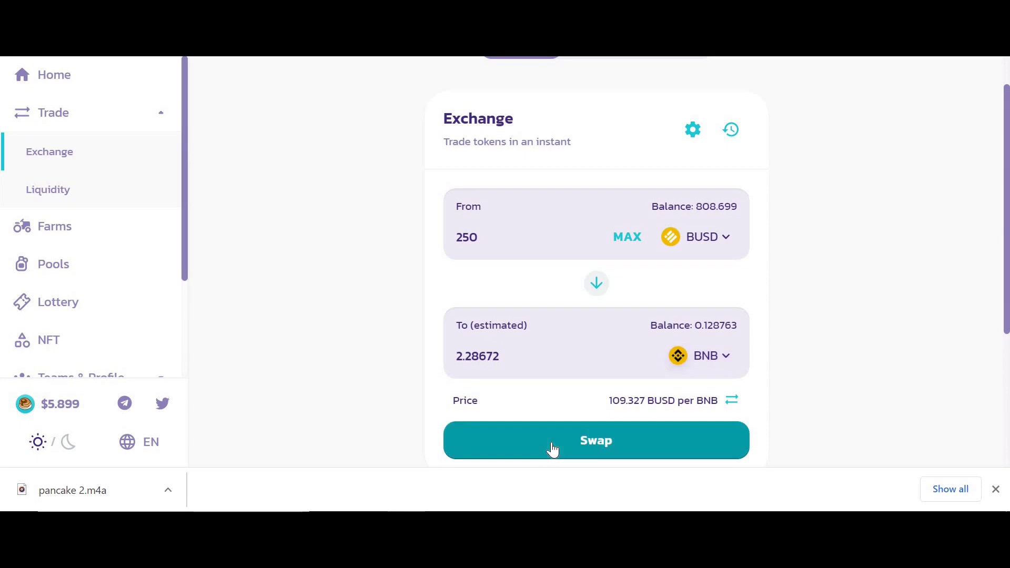
scroll(510, 327, down, 1)
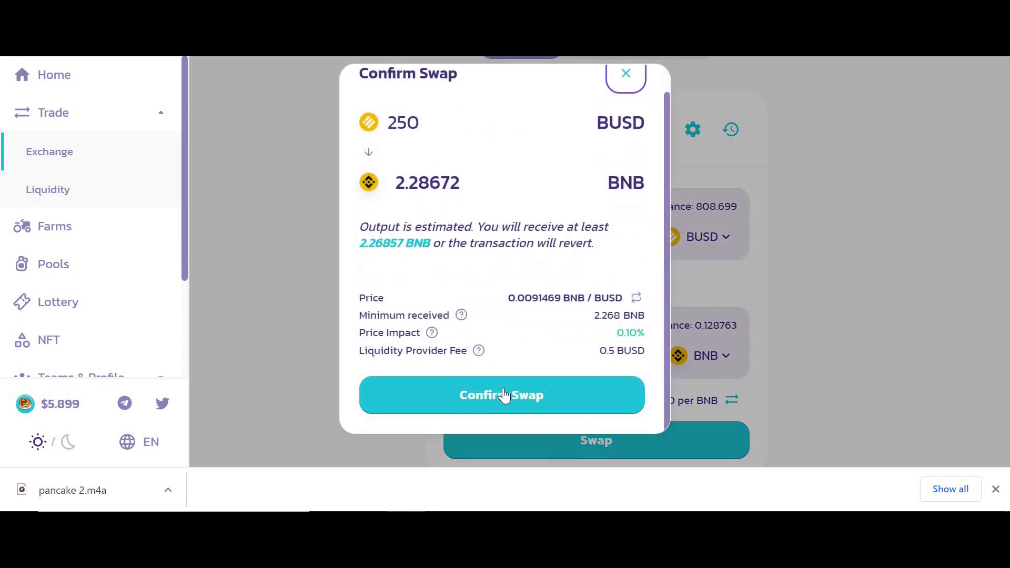
click(502, 396)
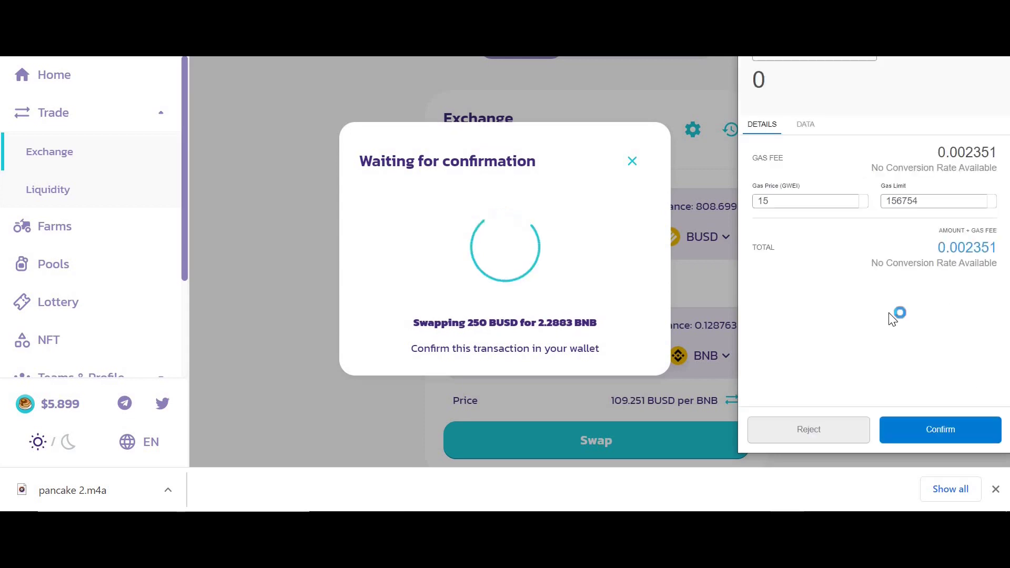
click(943, 437)
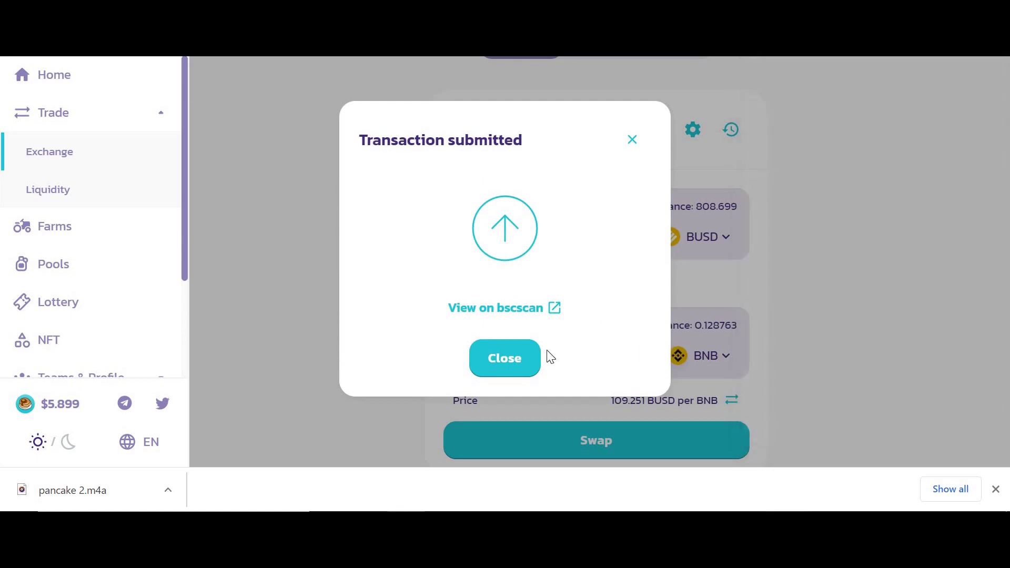
click(519, 366)
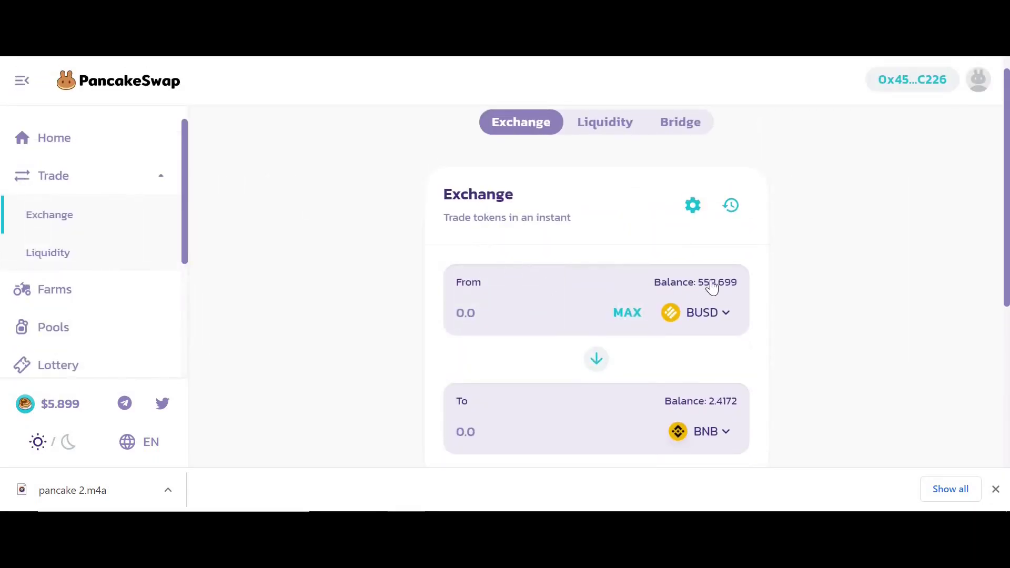
Step: Start a new liquidity position pairing BNB with UNI, replacing an accidental BETH pick
scroll(709, 279, down, 1)
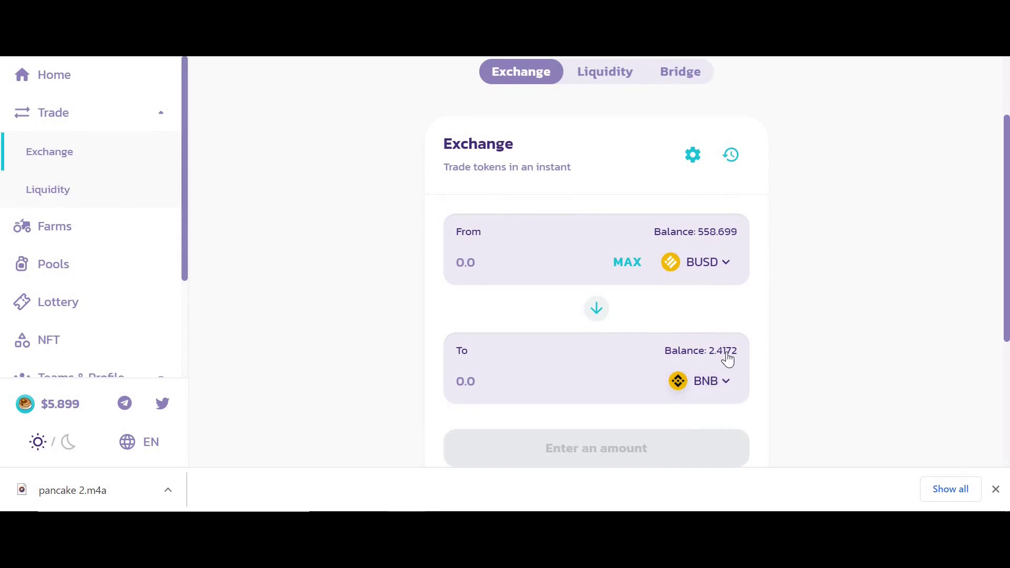
scroll(586, 126, up, 1)
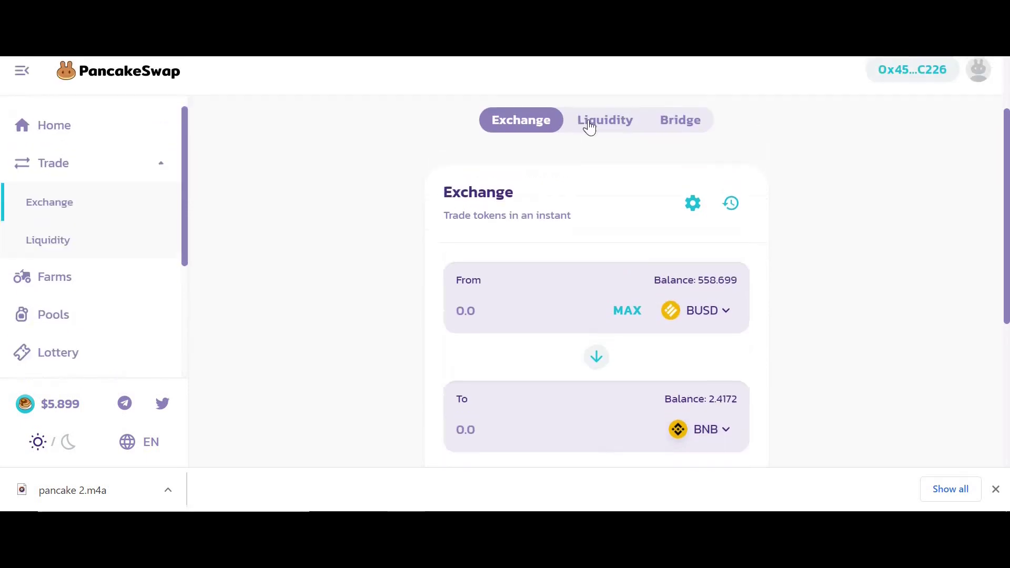
click(618, 133)
click(513, 270)
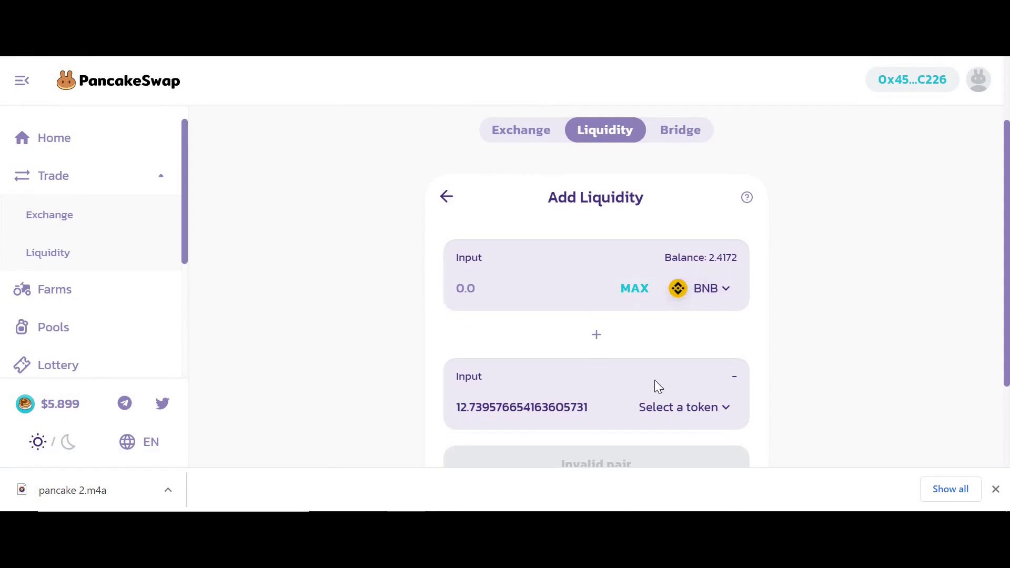
click(670, 409)
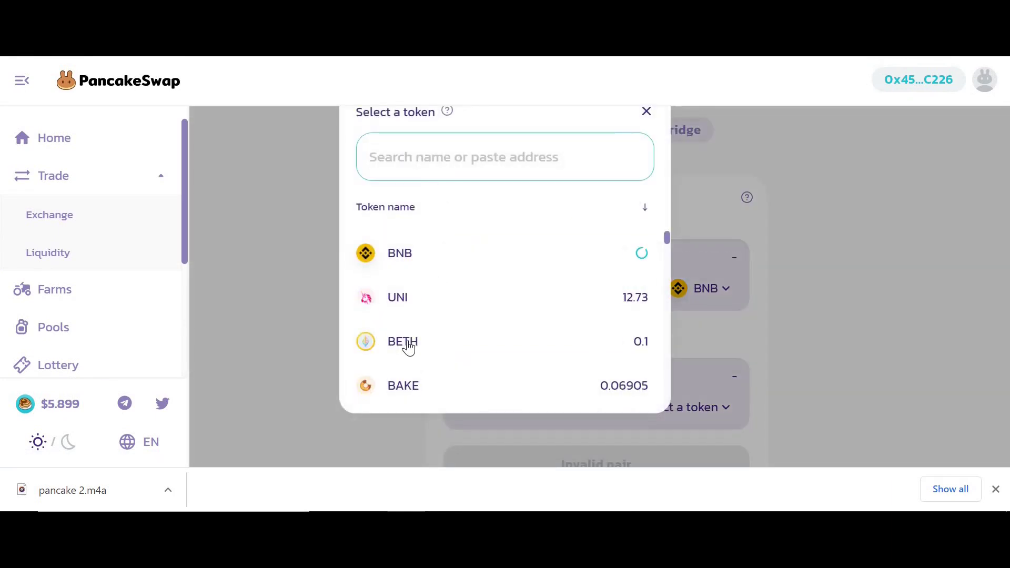
click(406, 343)
click(692, 411)
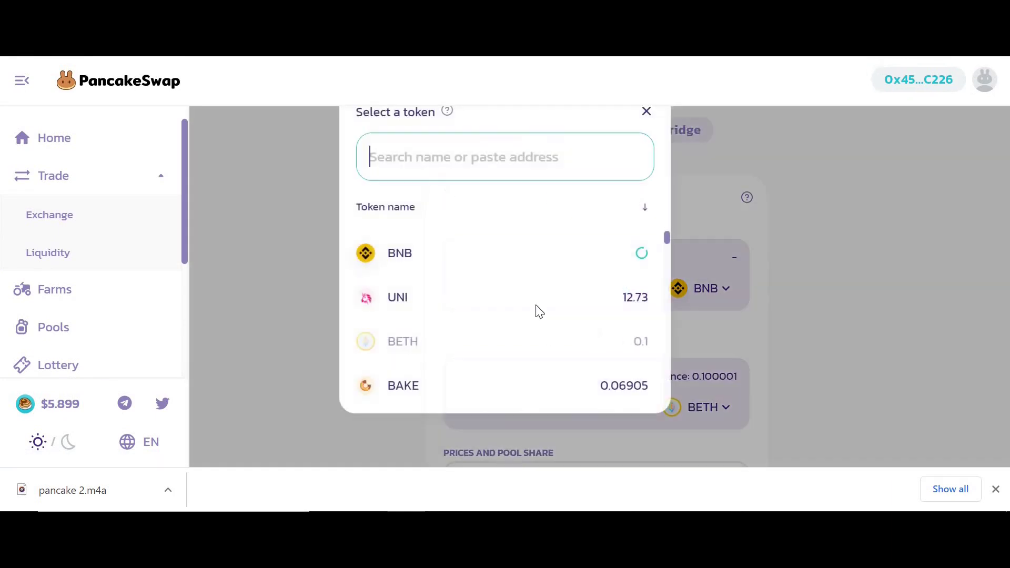
click(389, 296)
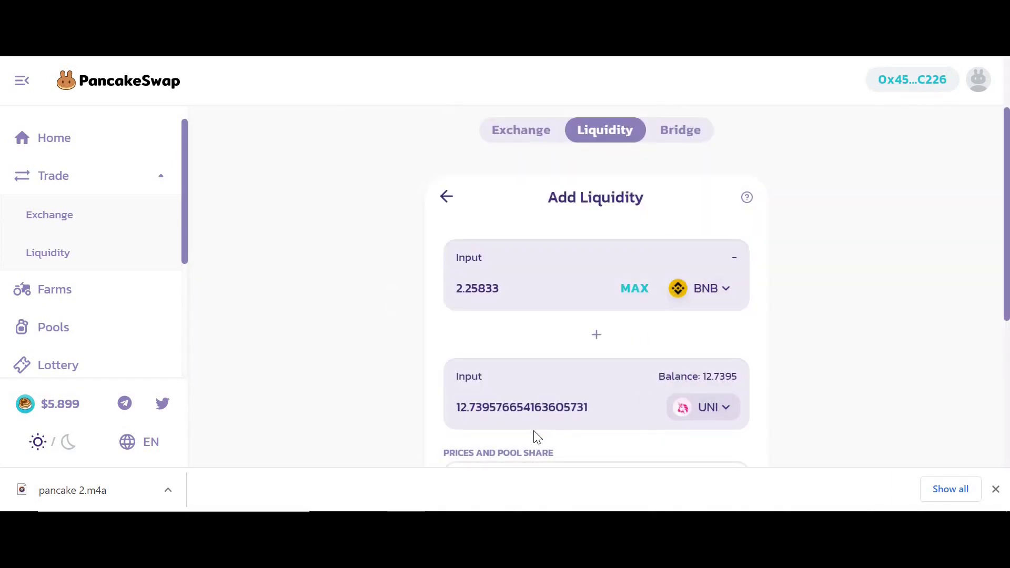
Step: Fill in the full UNI balance (12.7395 UNI, 2.25833 BNB) and approve UNI spending in the wallet
scroll(661, 384, down, 1)
scroll(650, 356, up, 1)
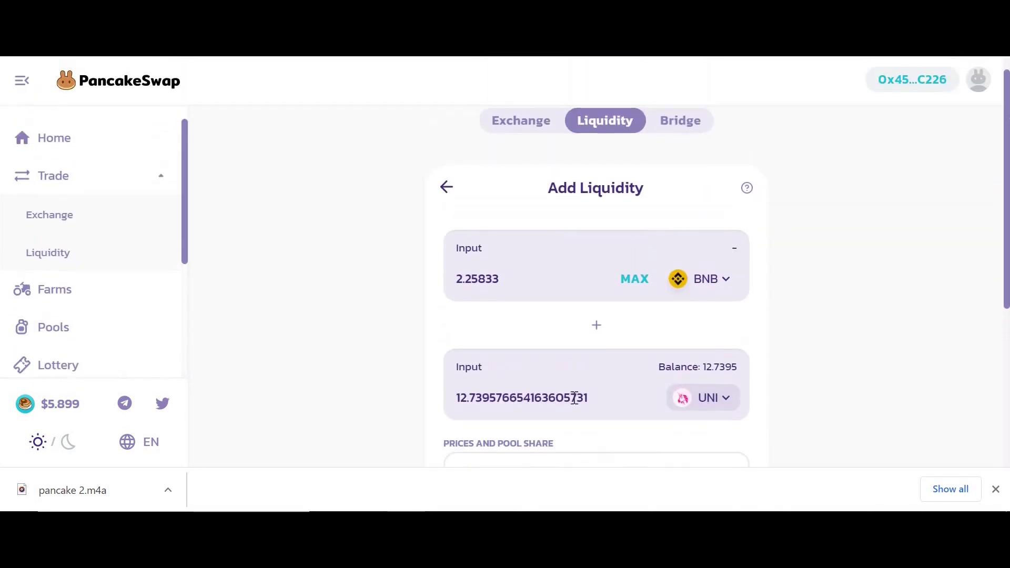
click(646, 286)
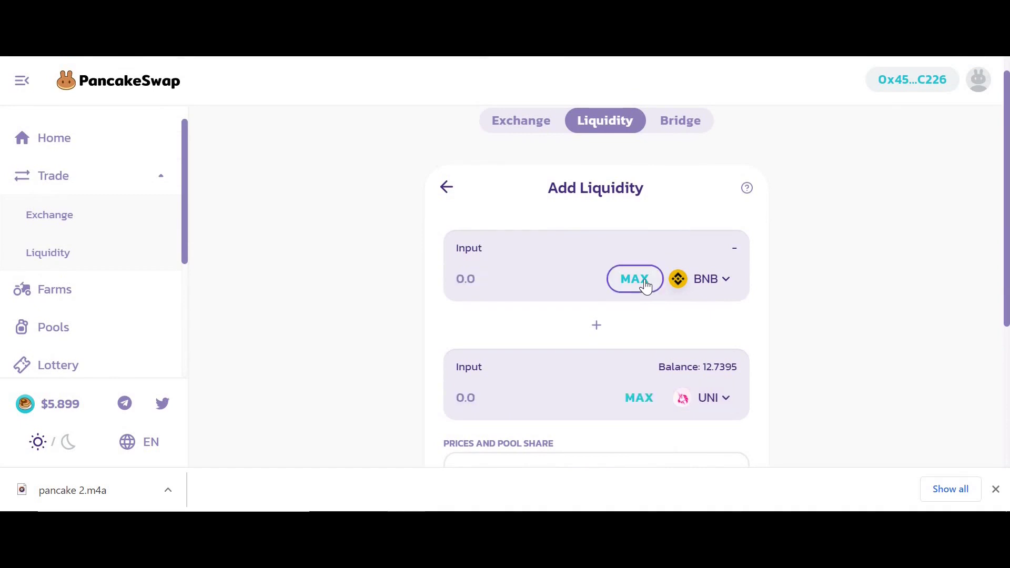
click(634, 402)
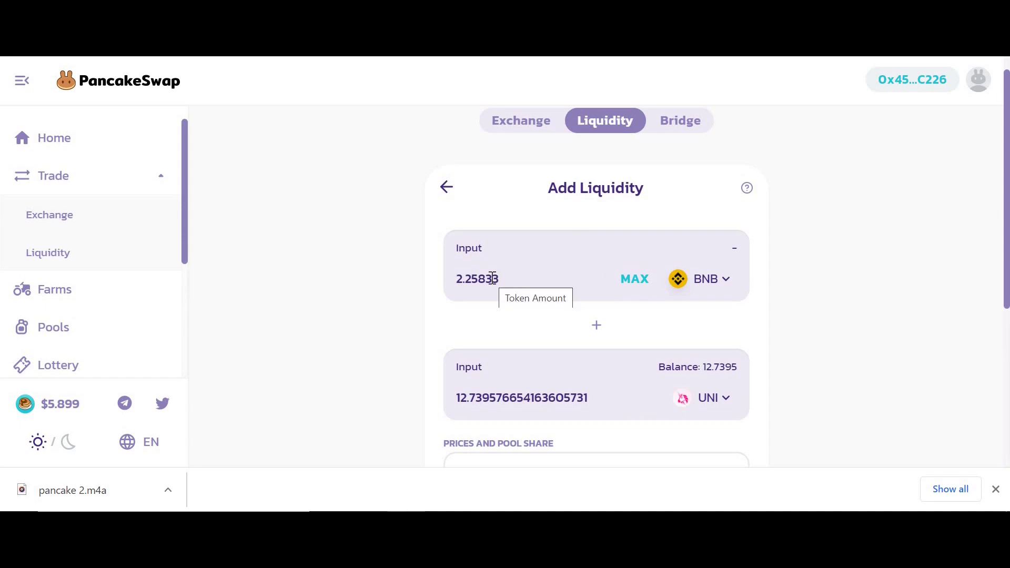
scroll(521, 281, down, 2)
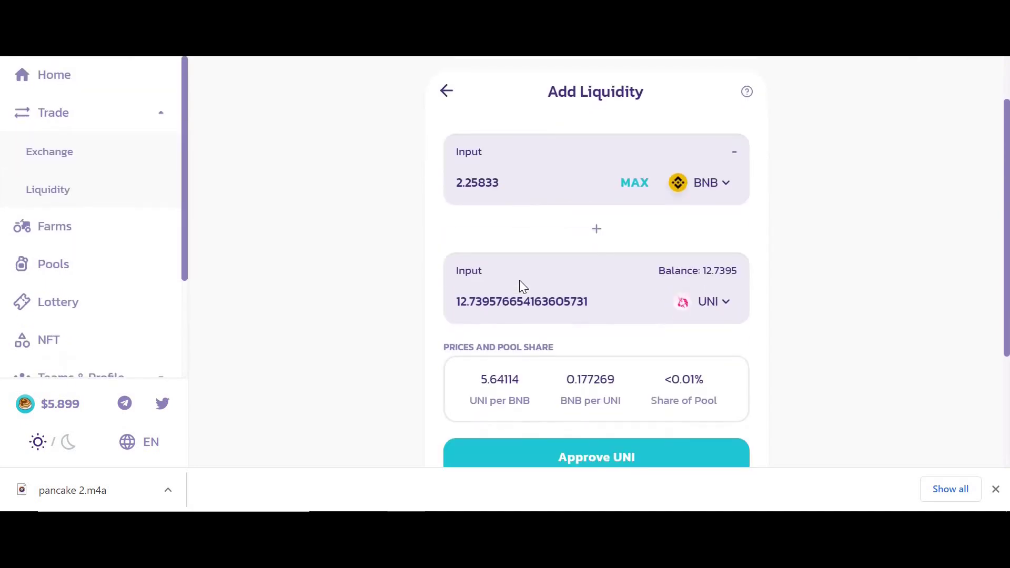
click(547, 445)
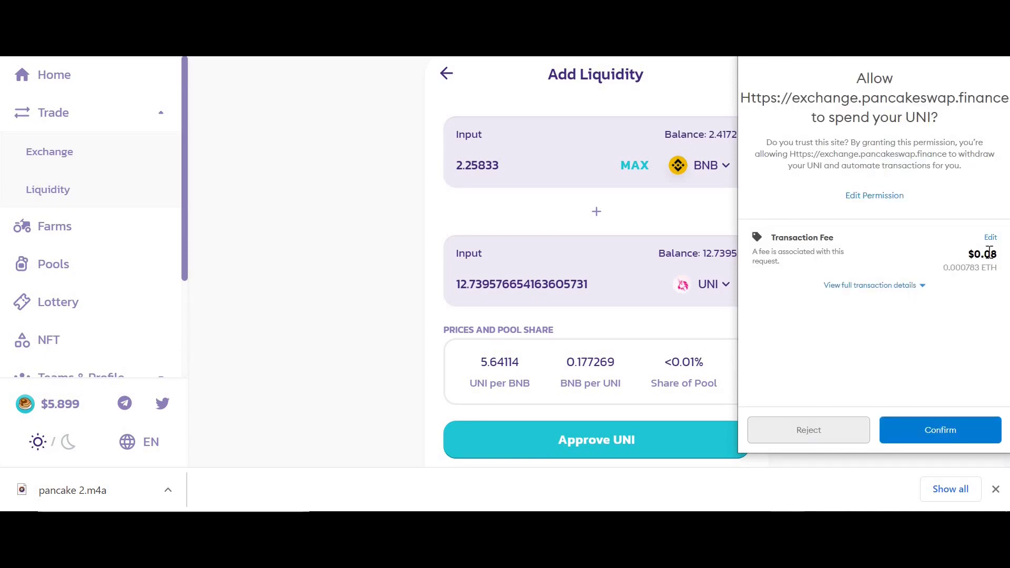
click(940, 438)
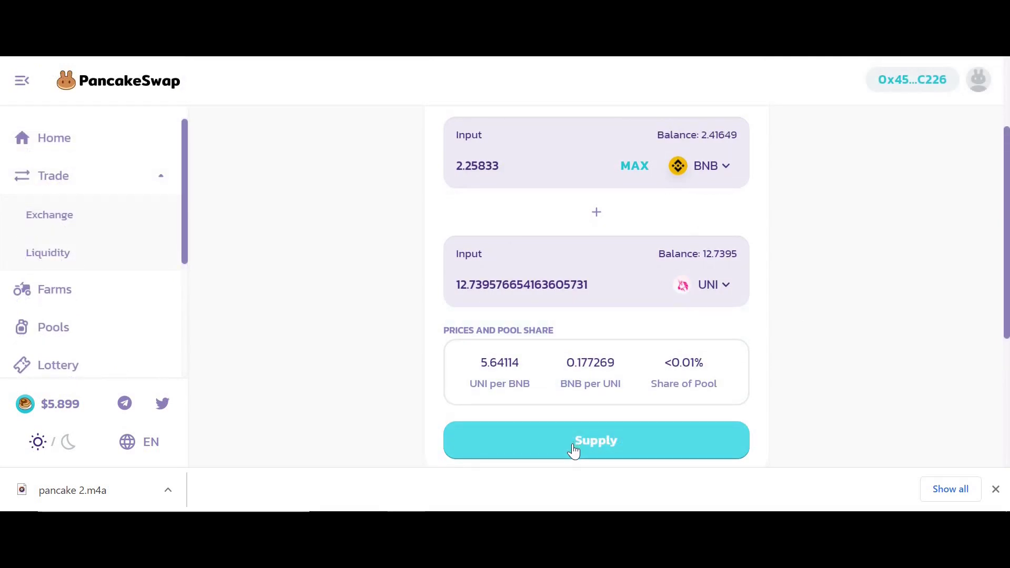
Step: Supply 2.25833 BNB and 12.7395 UNI and confirm the transaction in the wallet
click(573, 450)
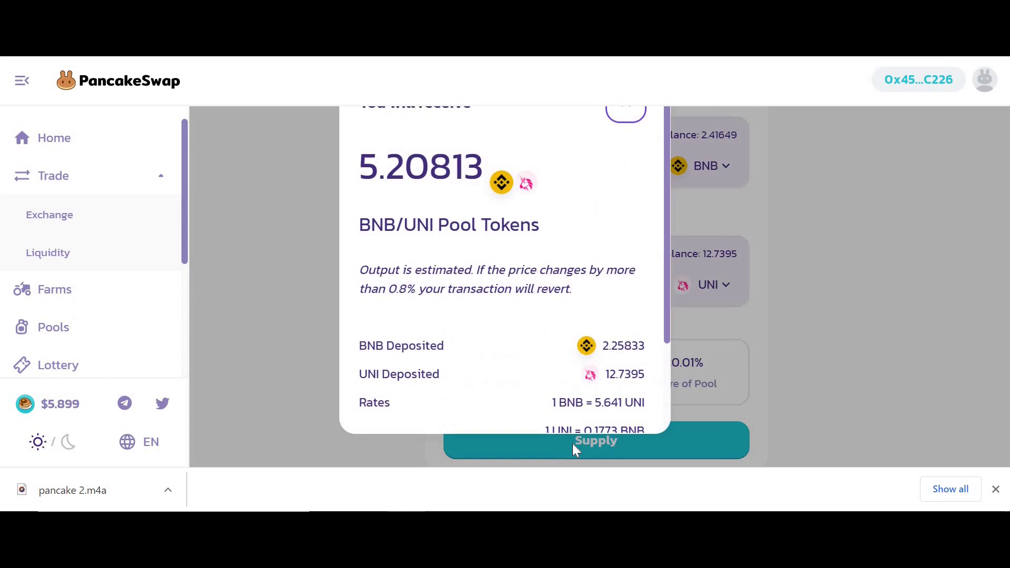
scroll(568, 429, down, 2)
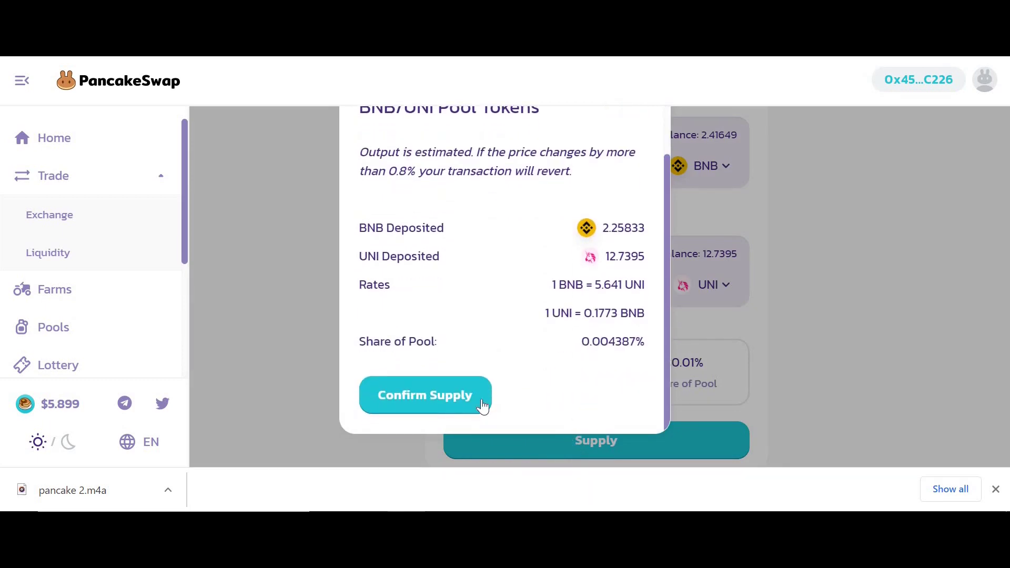
click(446, 399)
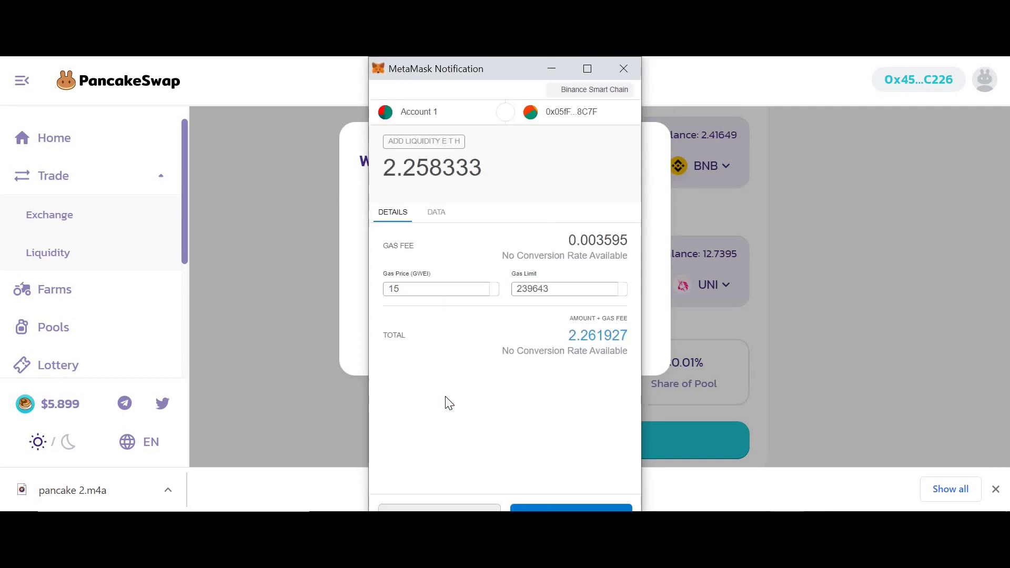
drag(515, 71, 518, 39)
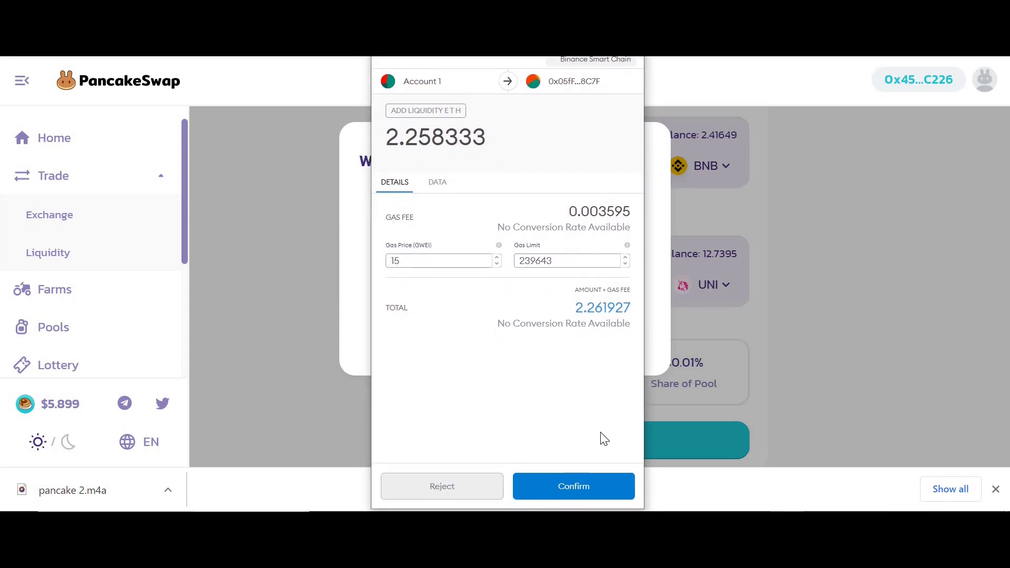
click(578, 489)
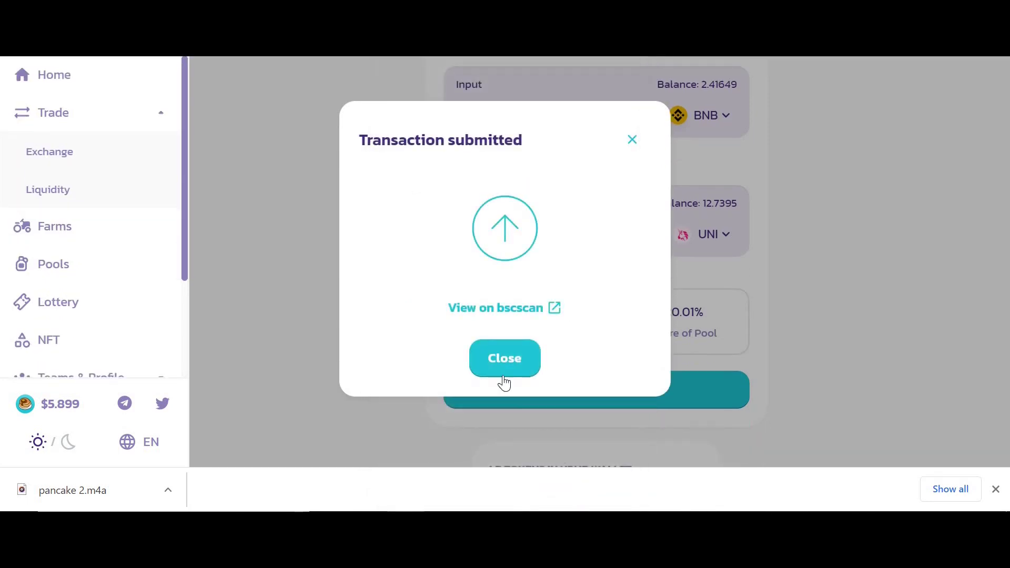
click(503, 364)
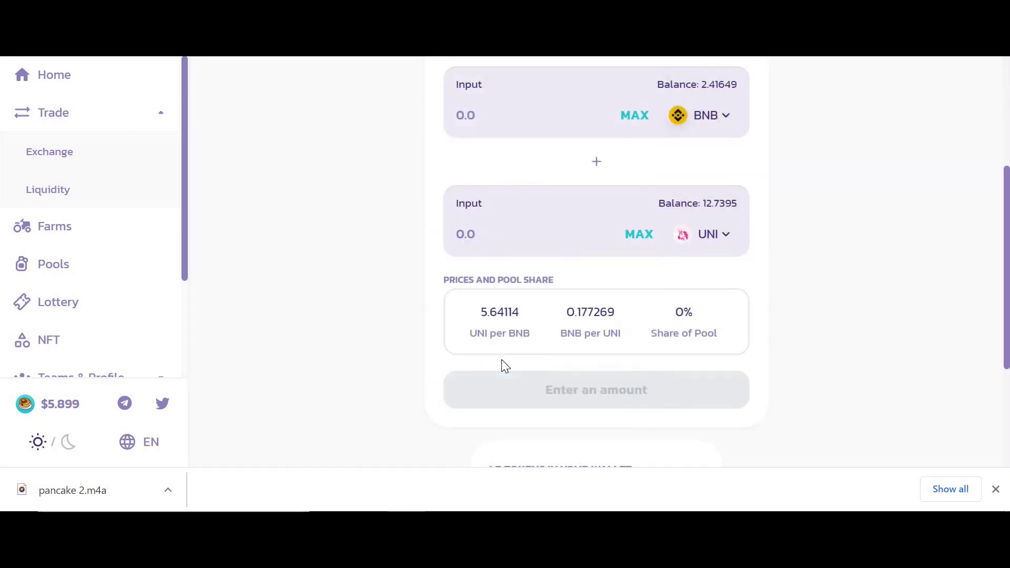
scroll(592, 299, down, 2)
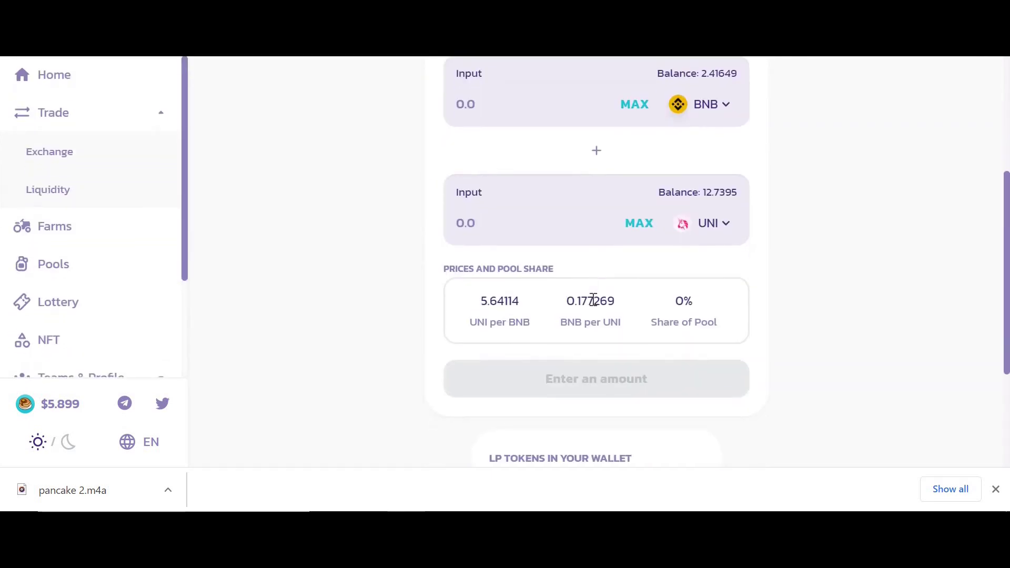
scroll(592, 299, down, 3)
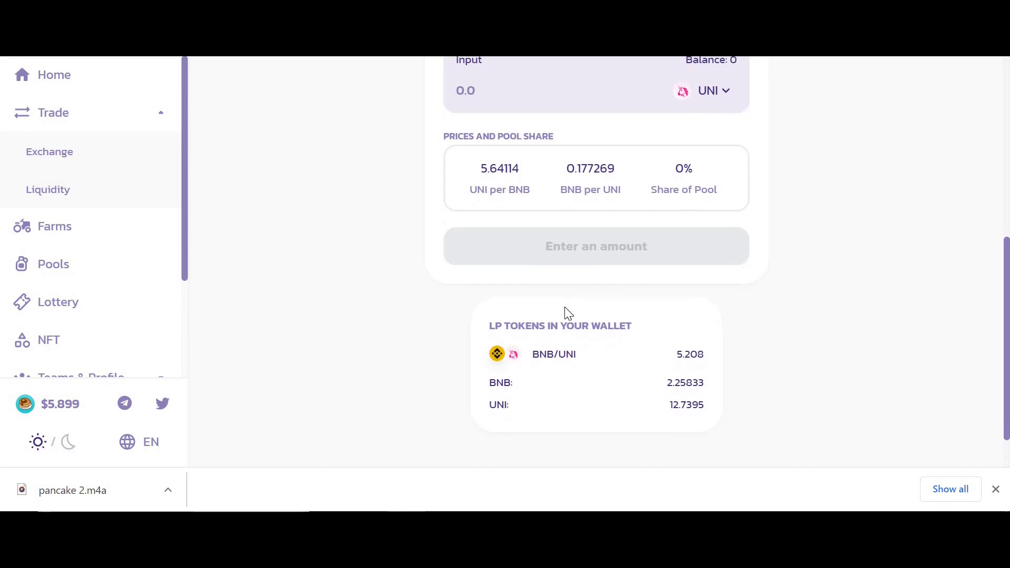
scroll(547, 319, up, 3)
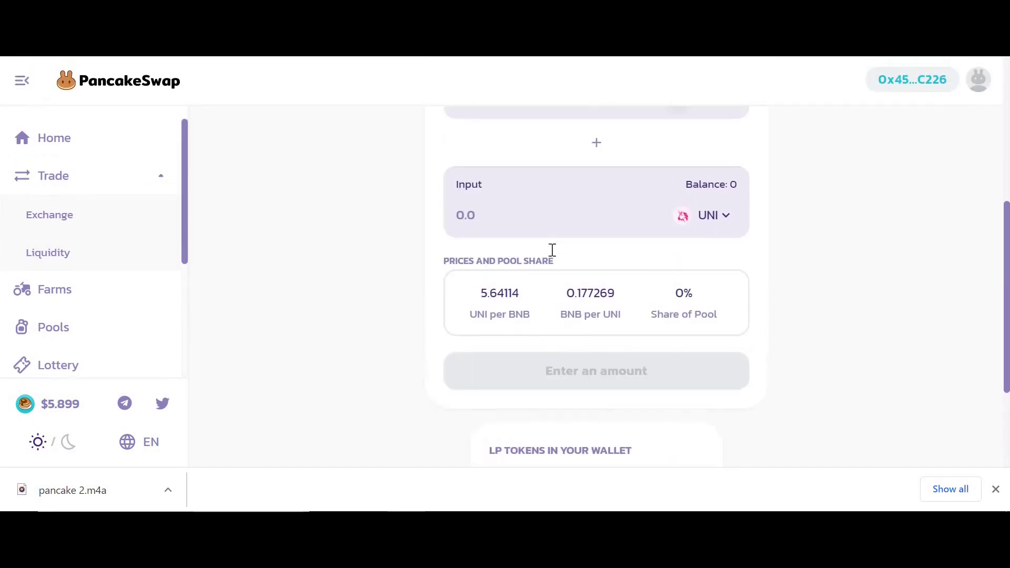
scroll(551, 248, down, 3)
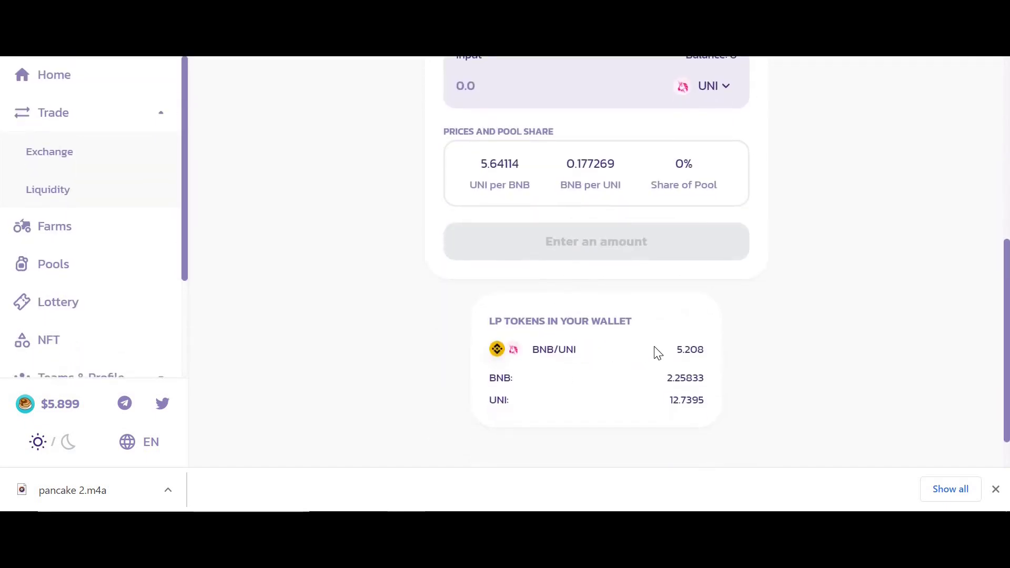
double_click(699, 351)
click(691, 354)
drag(667, 379, 674, 379)
scroll(489, 307, up, 2)
Step: Search the Farms page for the UNI-BNB farm, then return to the Beefy Finance tab
click(72, 296)
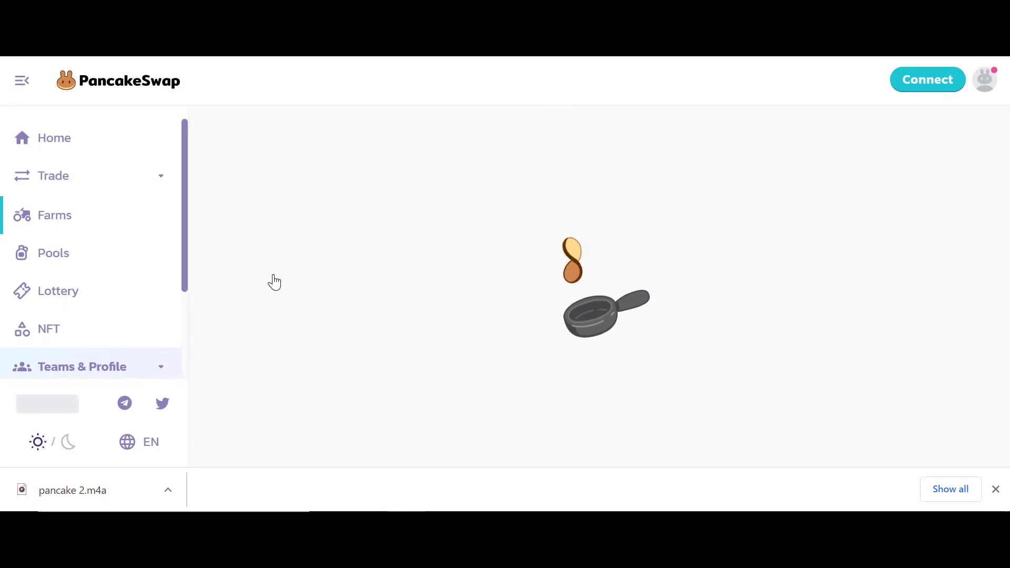
scroll(106, 266, down, 1)
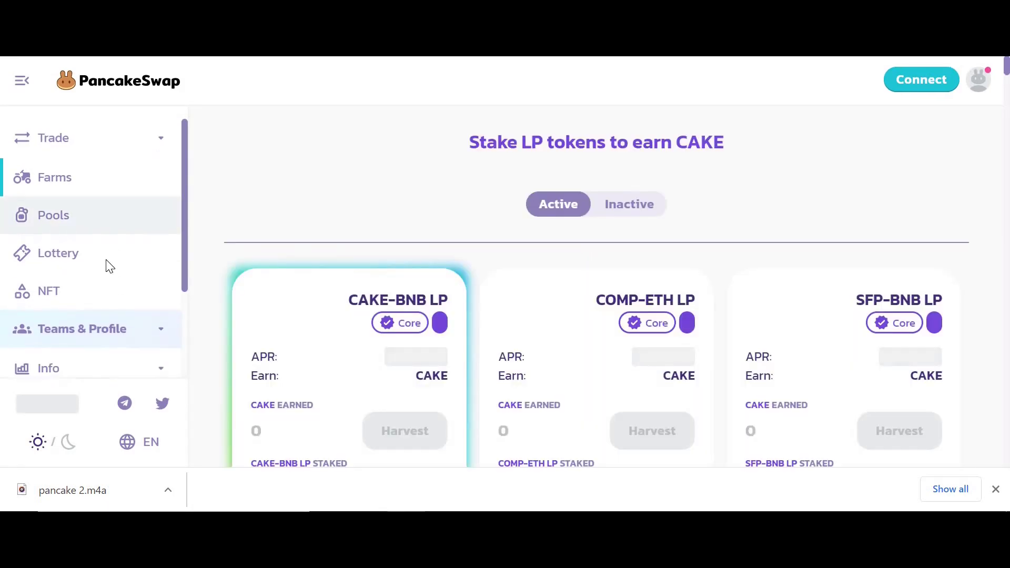
scroll(412, 243, down, 1)
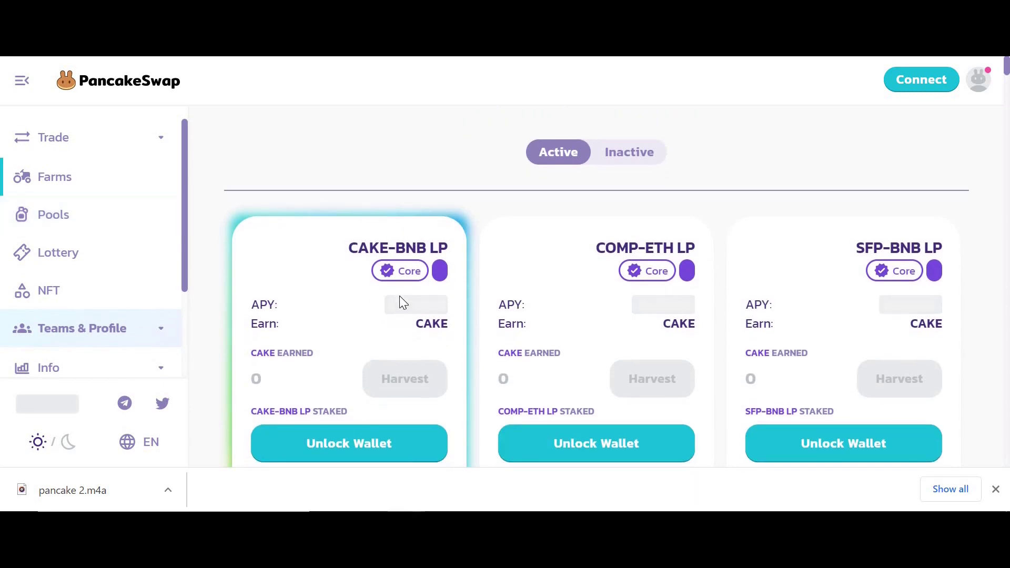
scroll(399, 301, down, 2)
scroll(400, 298, down, 15)
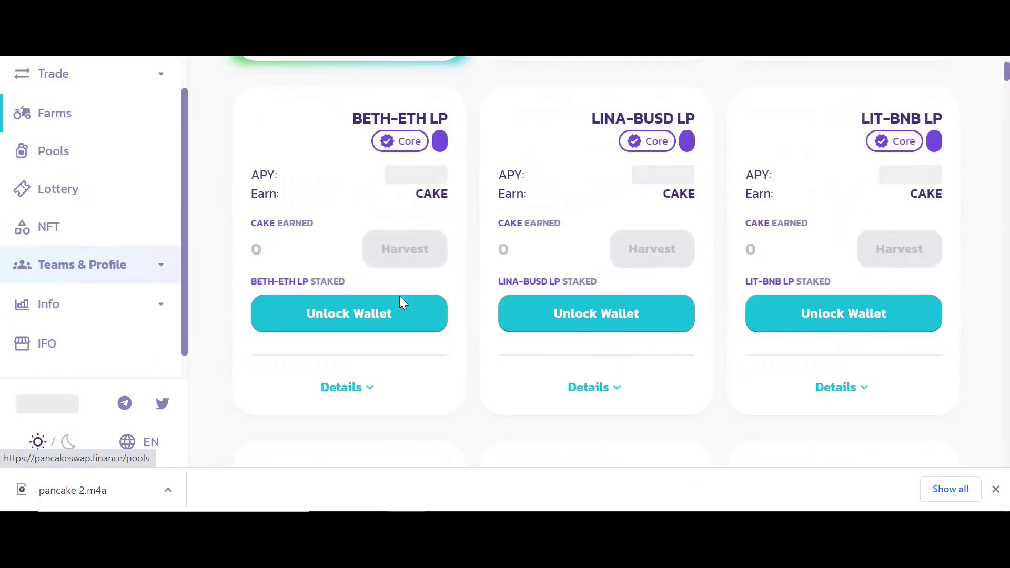
scroll(400, 298, down, 10)
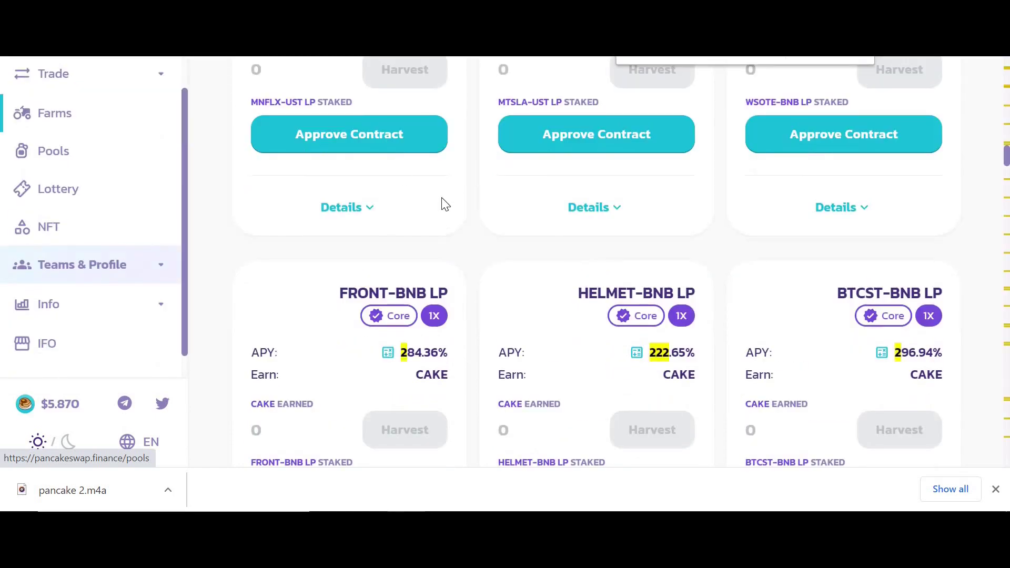
text(UNI-BNB)
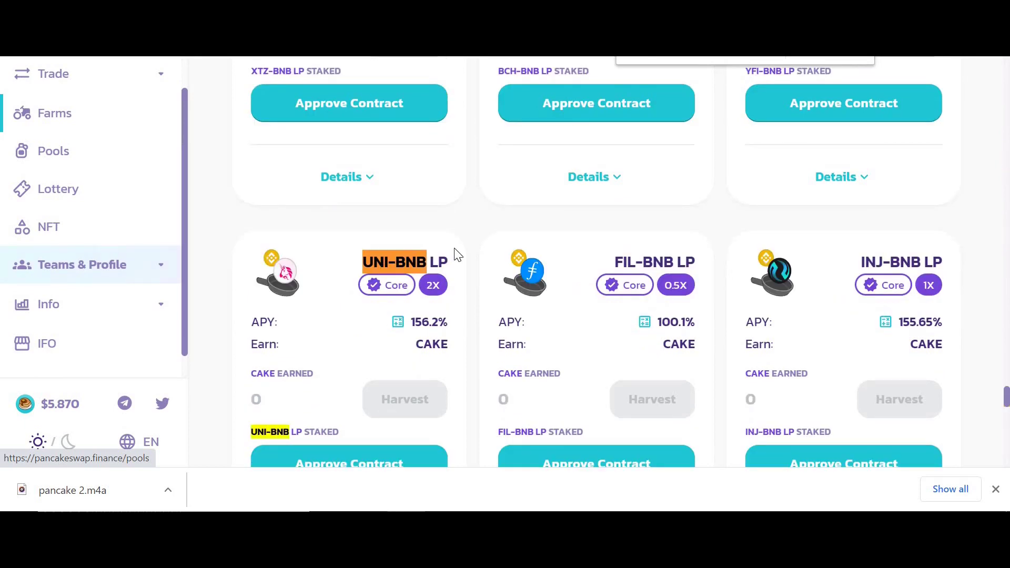
scroll(482, 331, down, 1)
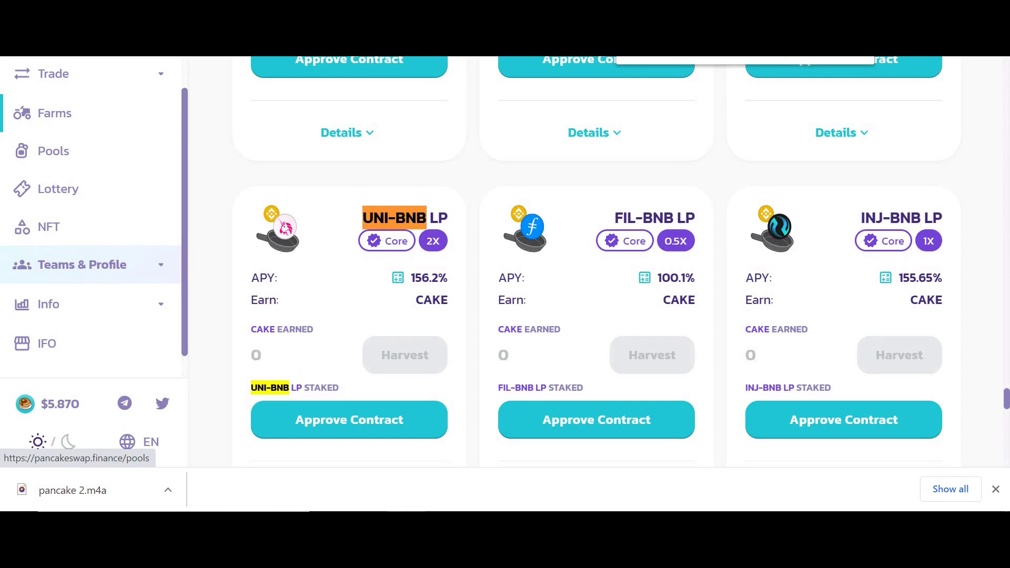
key(ctrl+Tab)
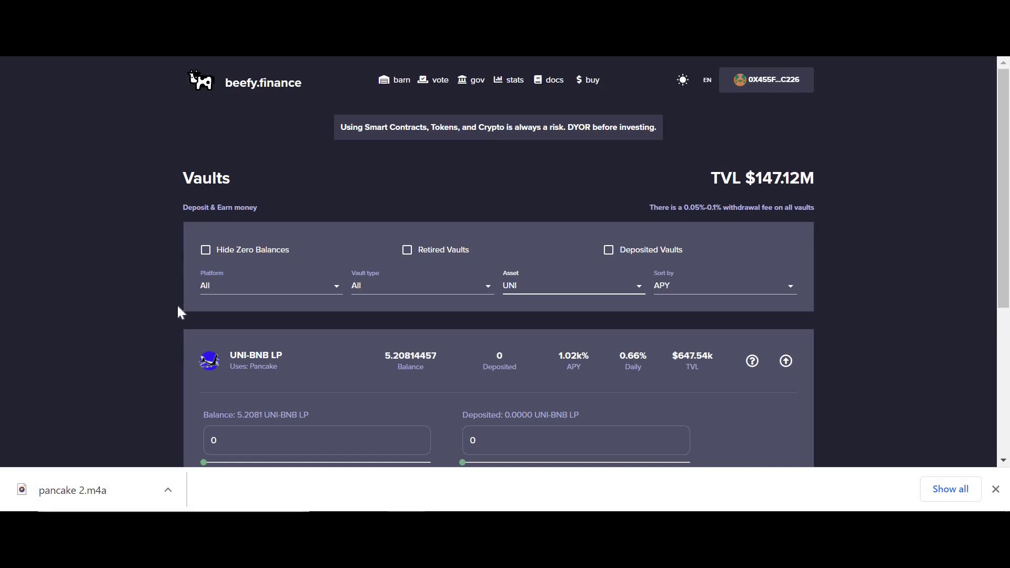
scroll(196, 335, down, 1)
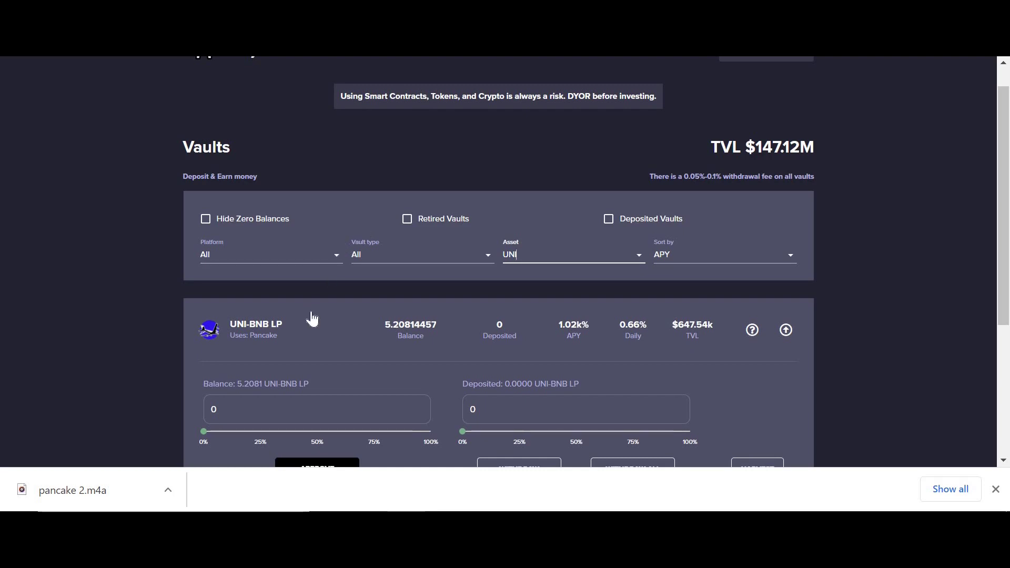
scroll(310, 318, down, 1)
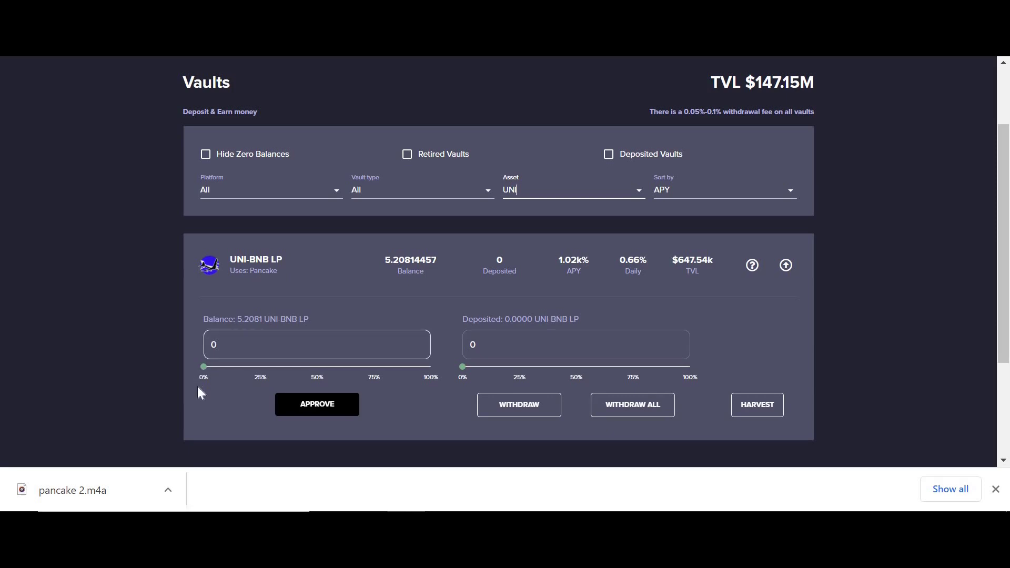
Step: Set the deposit to the full 5.2081 UNI-BNB LP balance and approve Beefy's spending in MetaMask
drag(203, 368, 260, 368)
drag(377, 385, 434, 382)
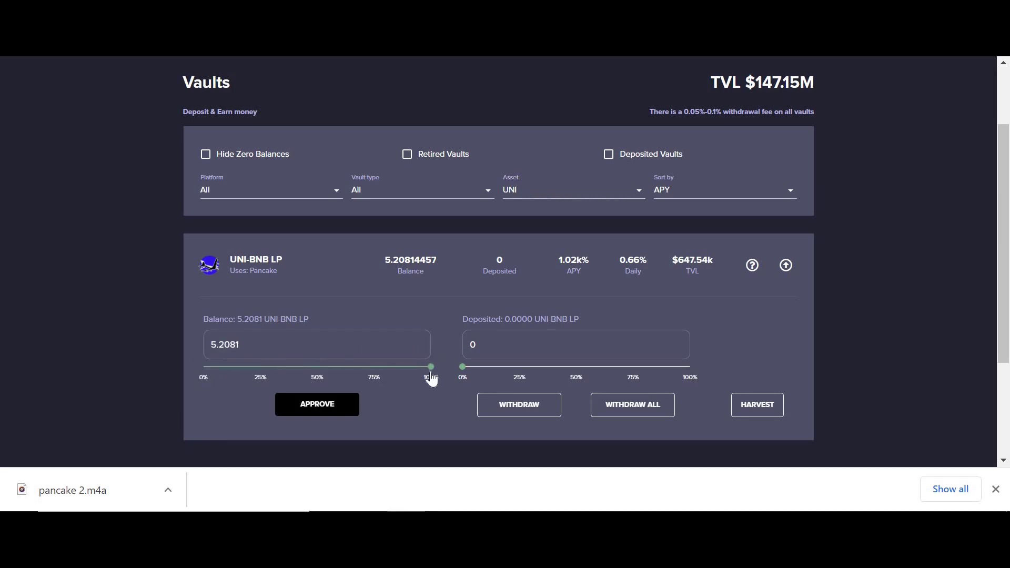
click(331, 414)
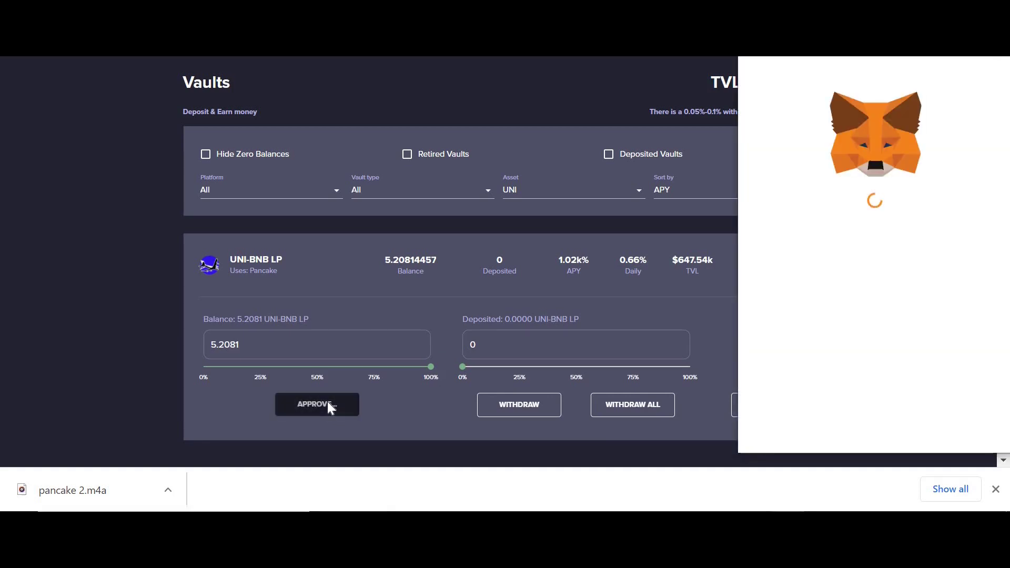
click(927, 421)
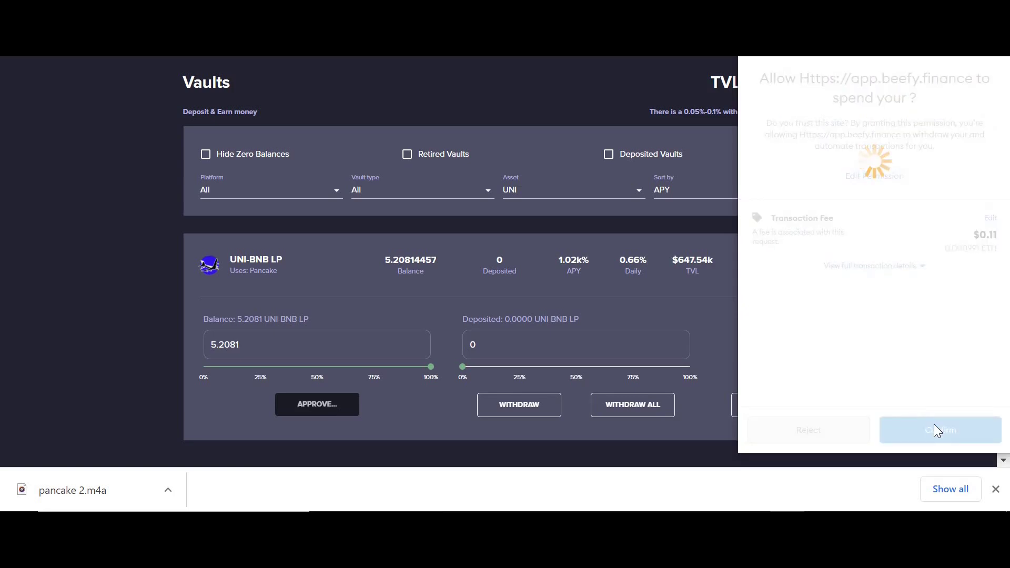
click(942, 429)
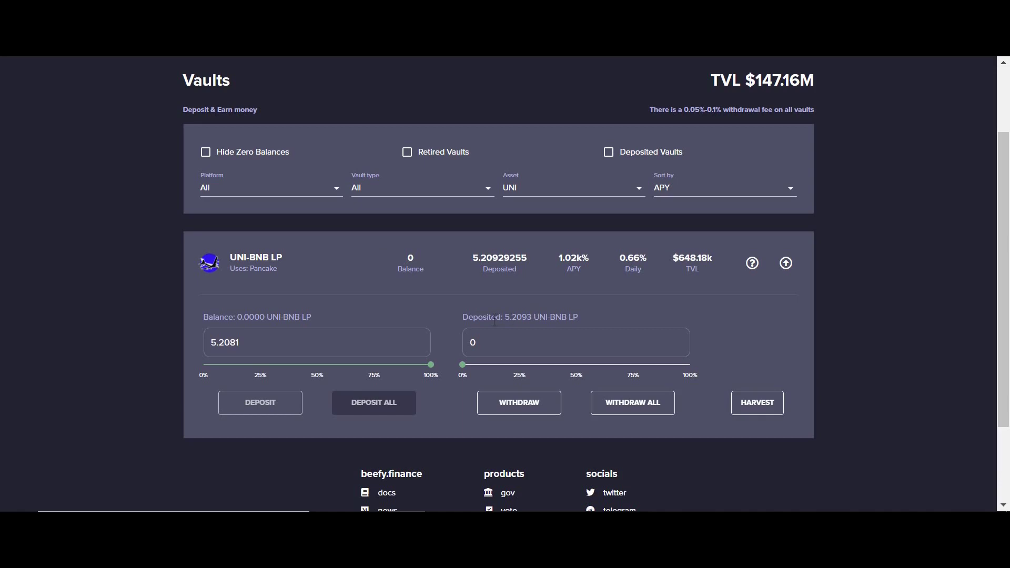
Step: Check the 5.2093 UNI-BNB LP deposited amount and put focus in the withdraw amount field
drag(504, 318, 548, 318)
click(551, 319)
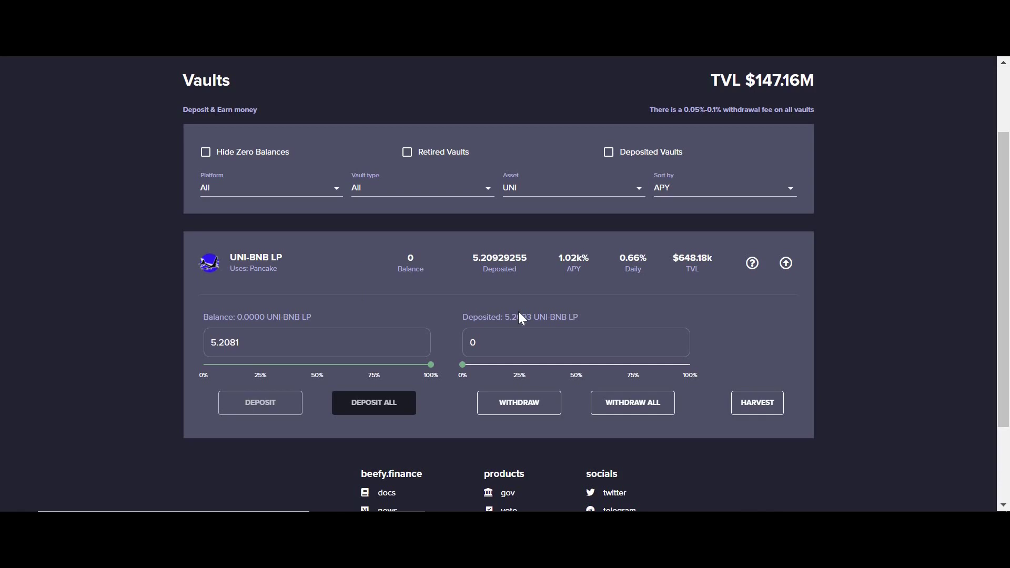
click(519, 404)
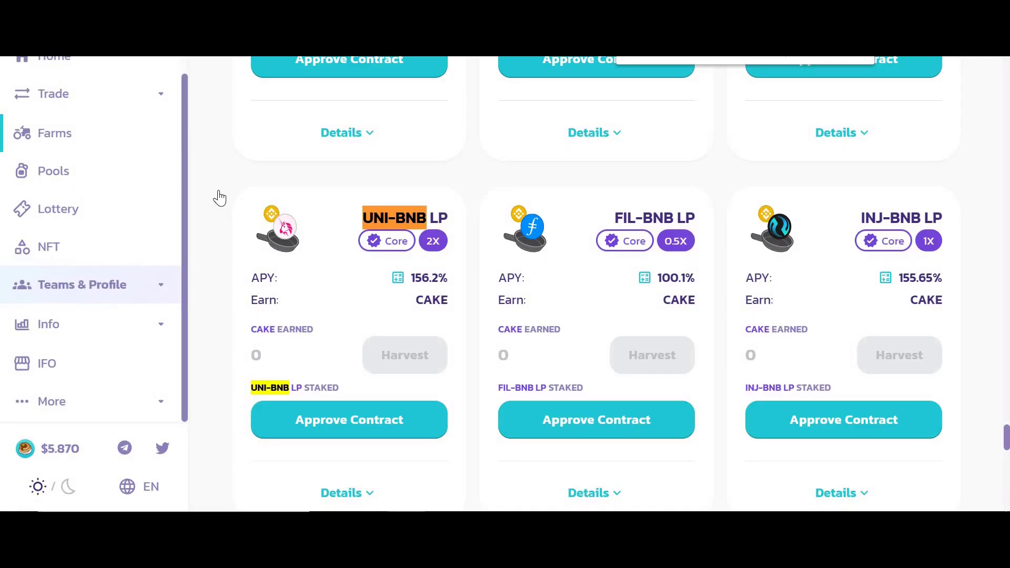
Step: Scroll up and down the PancakeSwap Liquidity page to look it over
scroll(210, 205, up, 2)
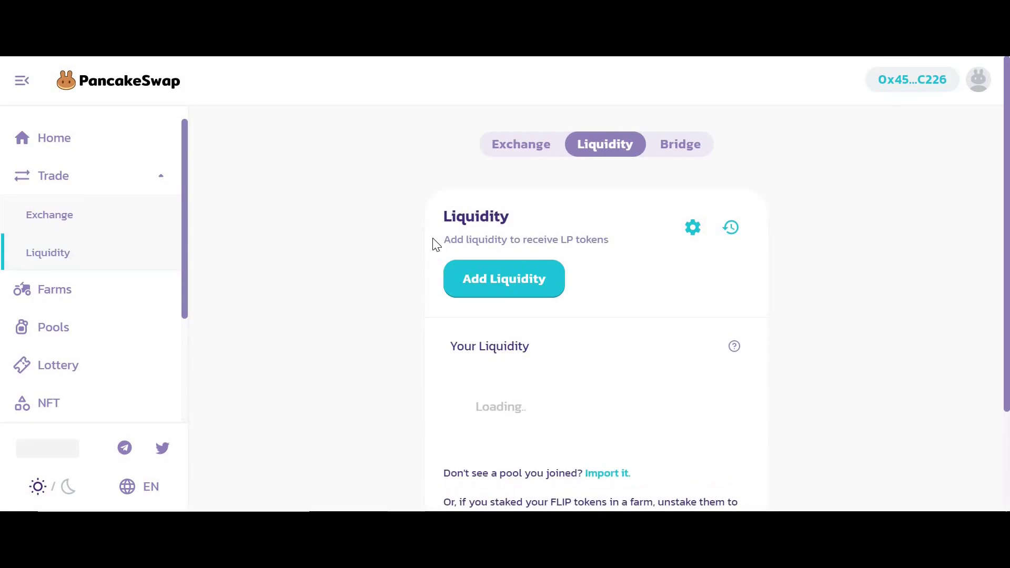
scroll(579, 329, down, 2)
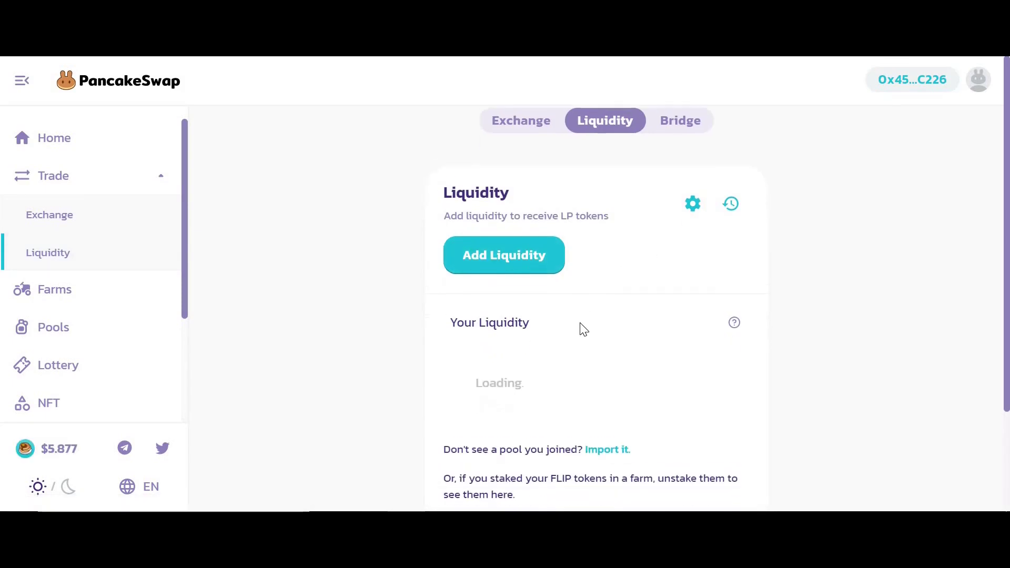